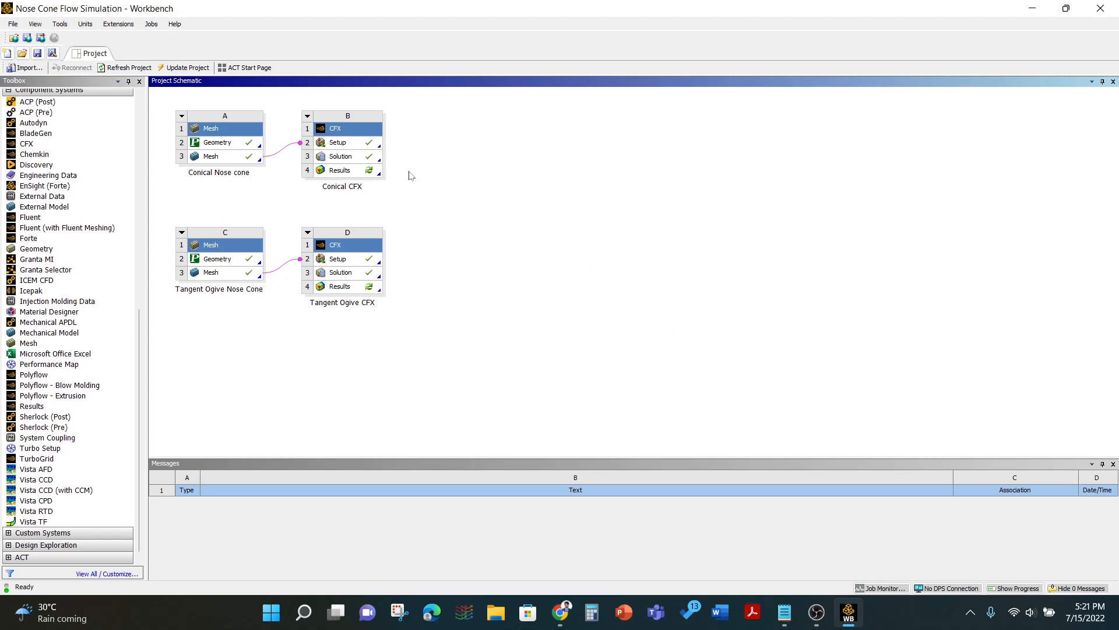
Open the results of the Conical CFX system and review the post-processing task list in Notepad.
{"action": "double_click", "coordinate": [343, 170]}
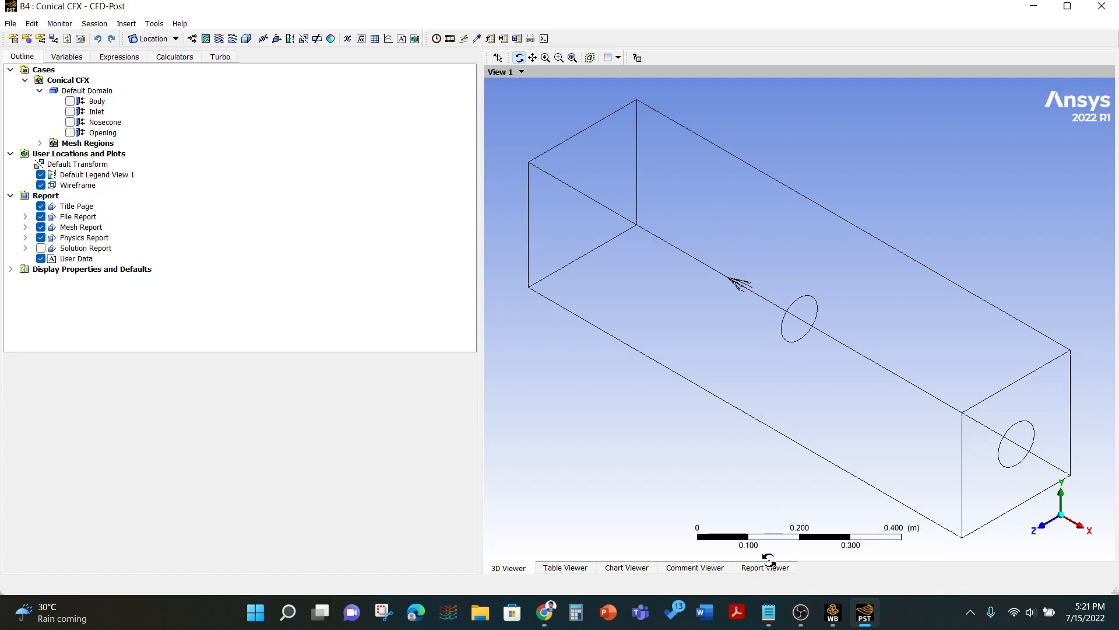
{"action": "left_click", "coordinate": [765, 615]}
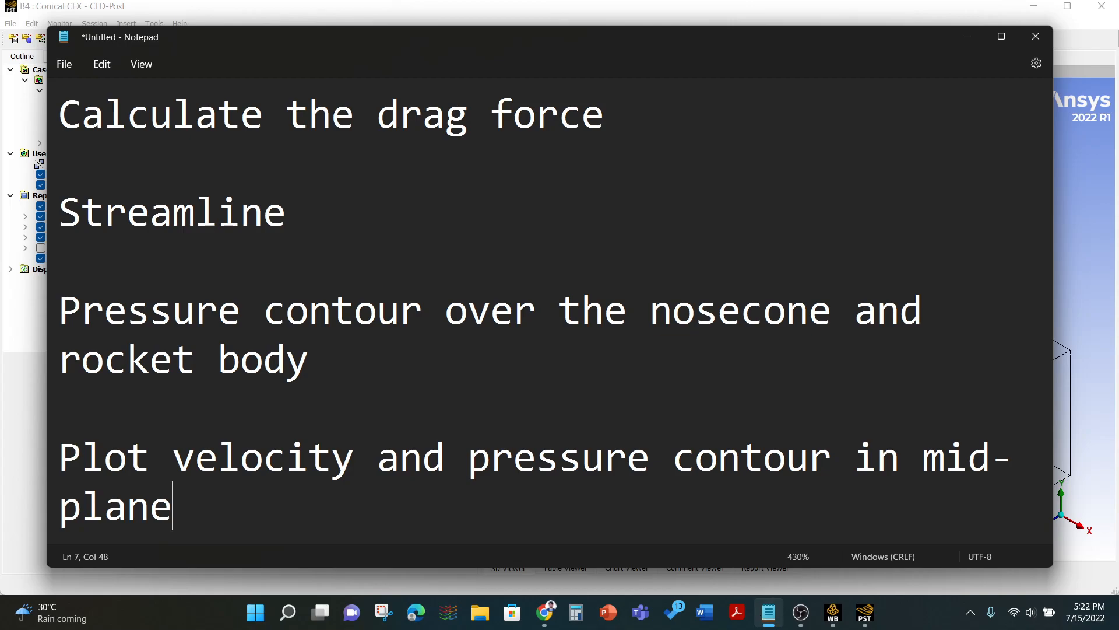
{"action": "left_click", "coordinate": [764, 615]}
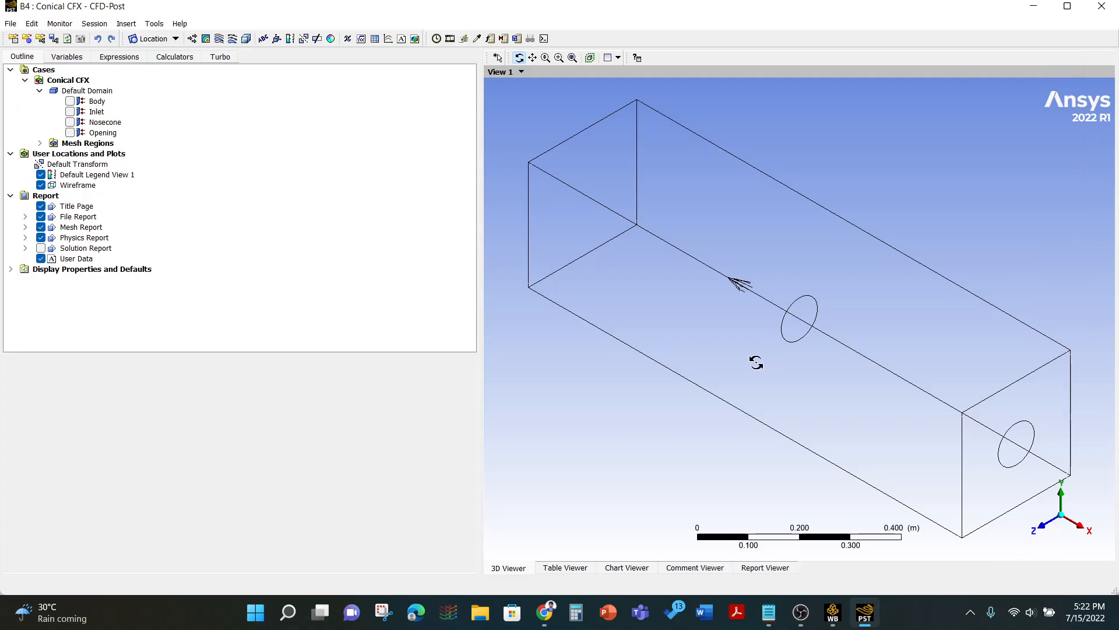
Evaluate the Drag Force expression for the conical nose cone case and return to the outline.
{"action": "left_click", "coordinate": [120, 58]}
{"action": "left_click", "coordinate": [68, 112]}
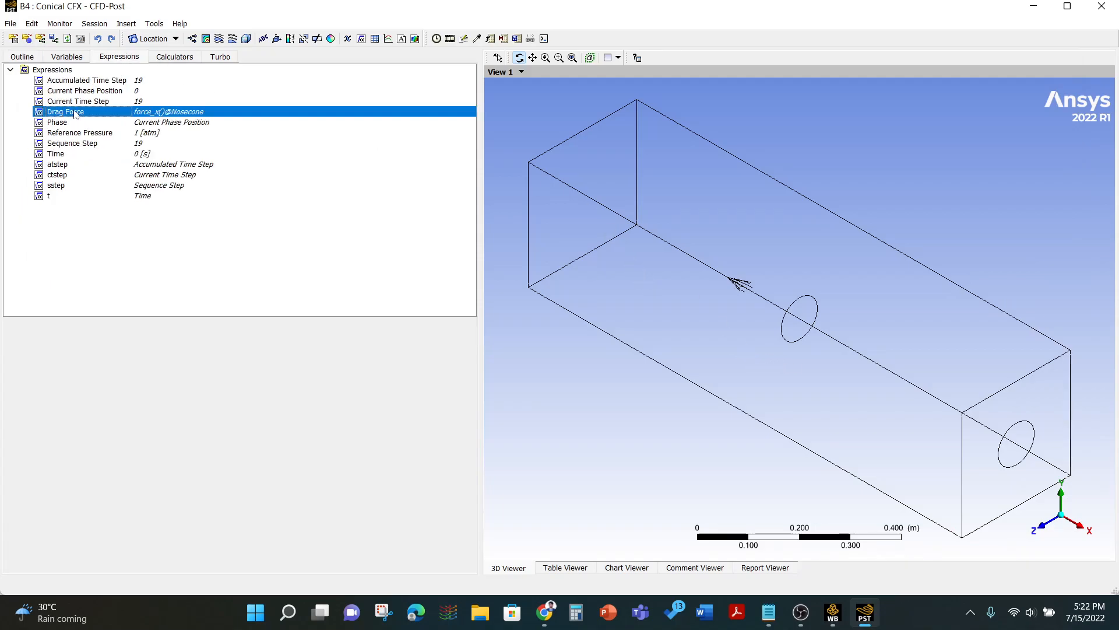
{"action": "left_click", "coordinate": [120, 343]}
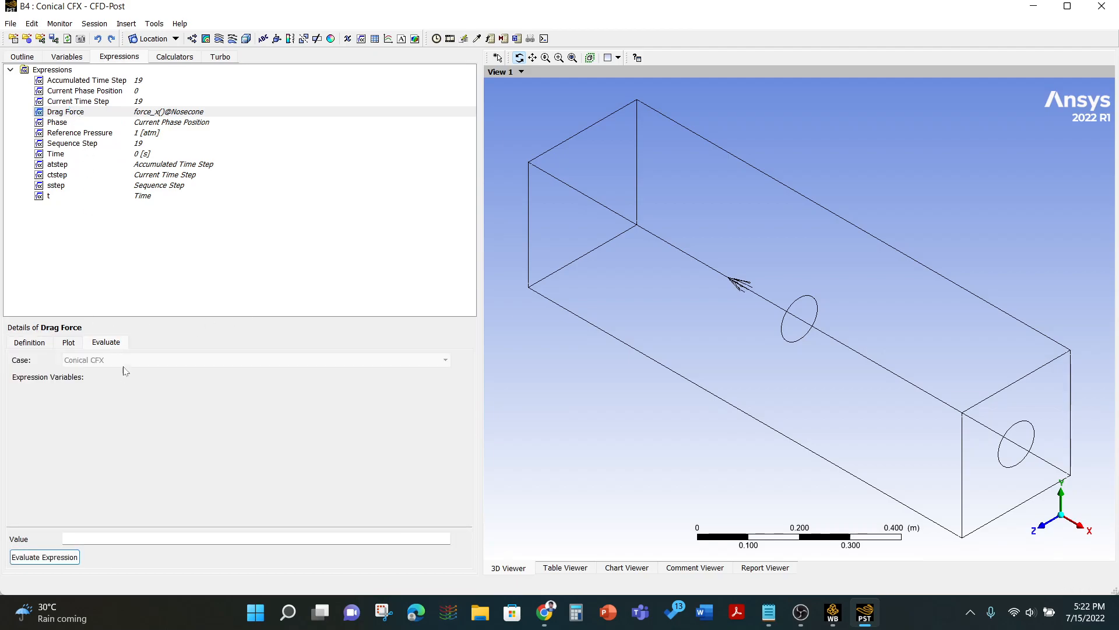
{"action": "left_click", "coordinate": [42, 557]}
{"action": "left_click", "coordinate": [29, 59]}
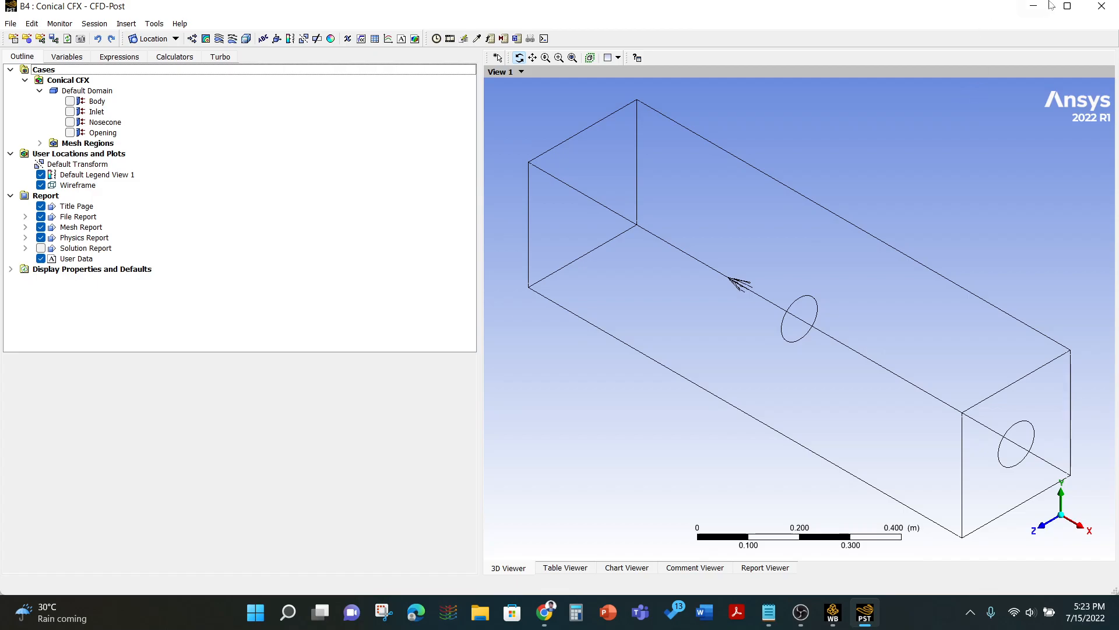
Return to the Workbench project and add a Results system linked to both the Conical CFX and Tangent Ogive CFX solutions.
{"action": "left_click", "coordinate": [1107, 7]}
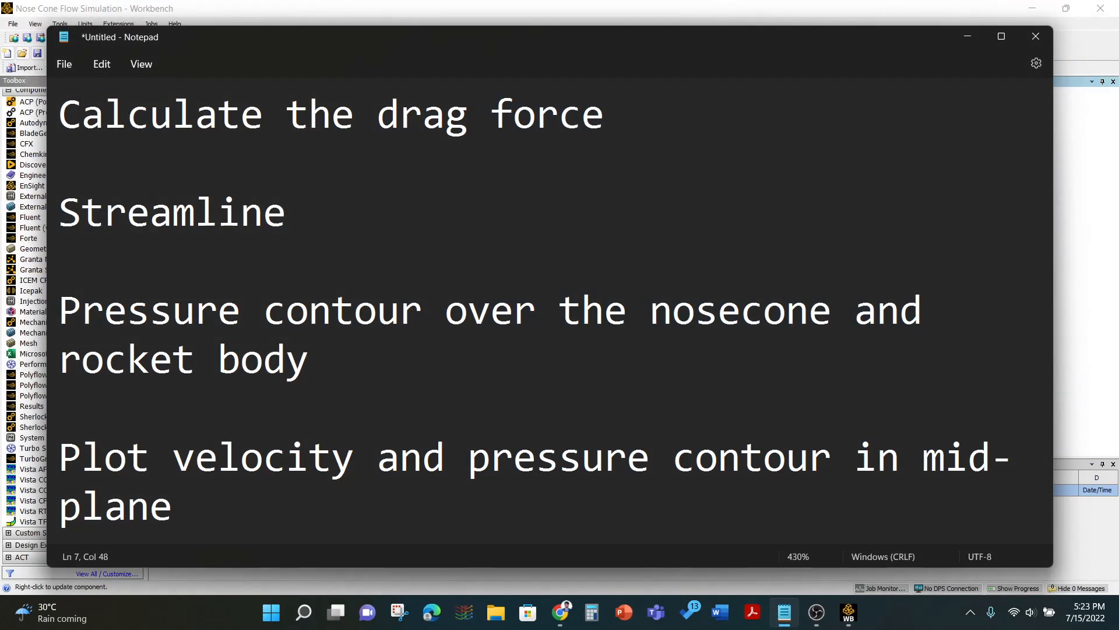
{"action": "left_click", "coordinate": [1059, 184]}
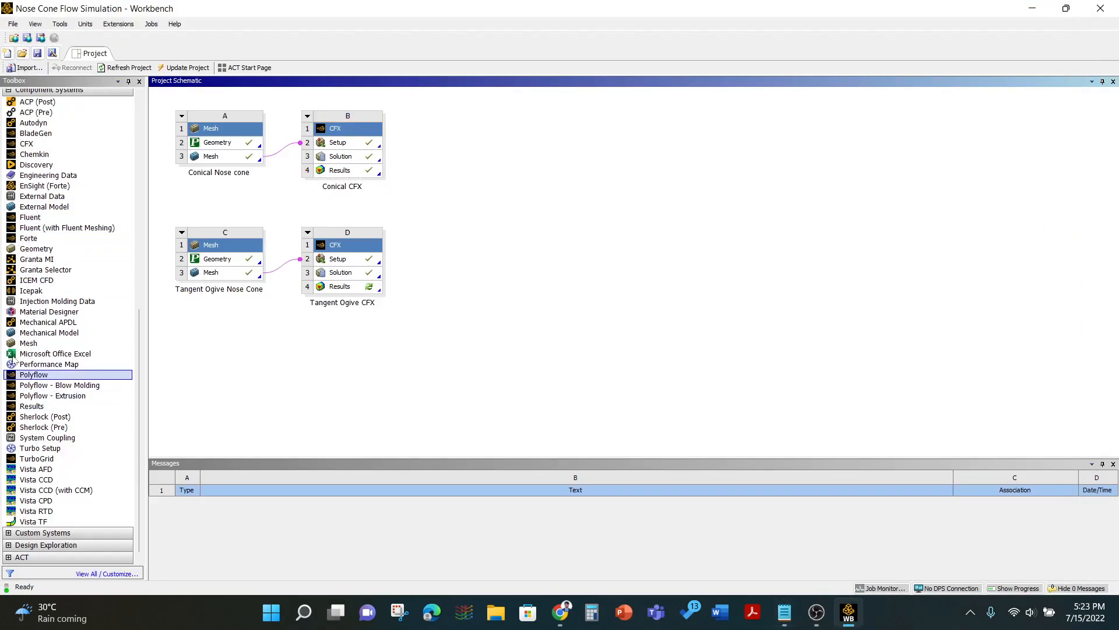
{"action": "left_click_drag", "start_coordinate": [38, 411], "coordinate": [456, 159]}
{"action": "left_click", "coordinate": [467, 200]}
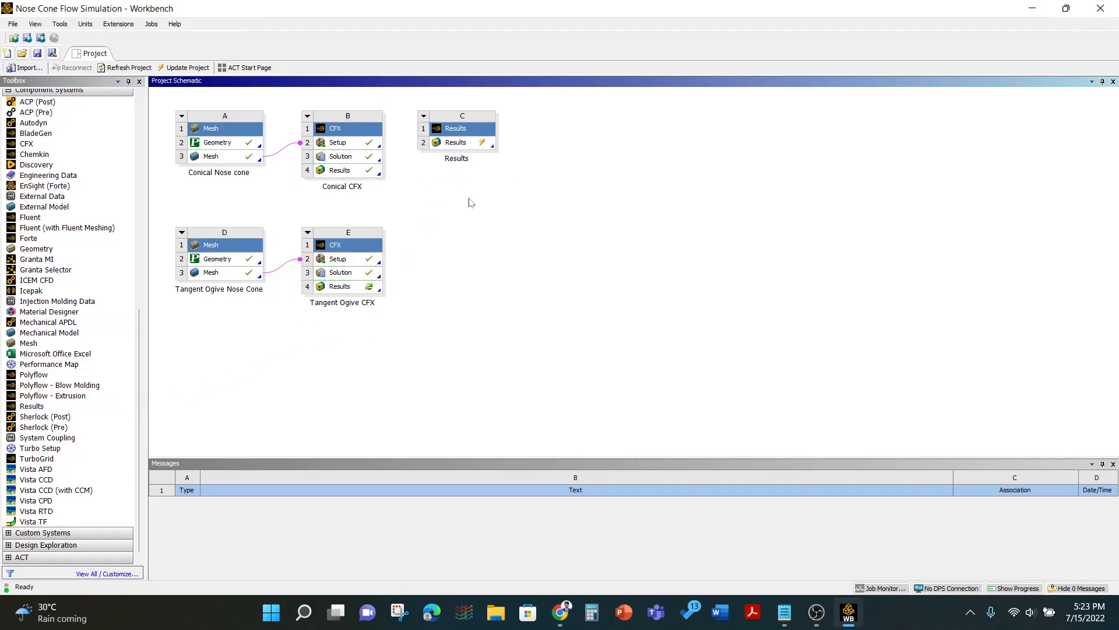
{"action": "left_click_drag", "start_coordinate": [368, 157], "coordinate": [445, 143]}
{"action": "left_click_drag", "start_coordinate": [368, 275], "coordinate": [444, 145]}
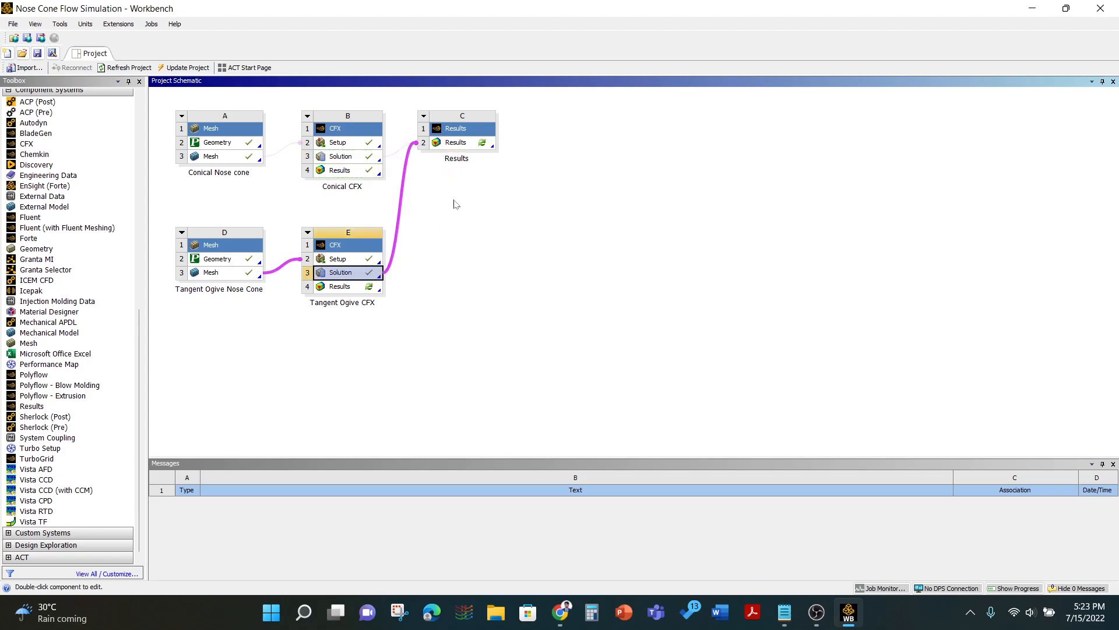
Open the combined results in CFD-Post and enlarge the side-by-side 3D views of the two cases.
{"action": "double_click", "coordinate": [454, 145]}
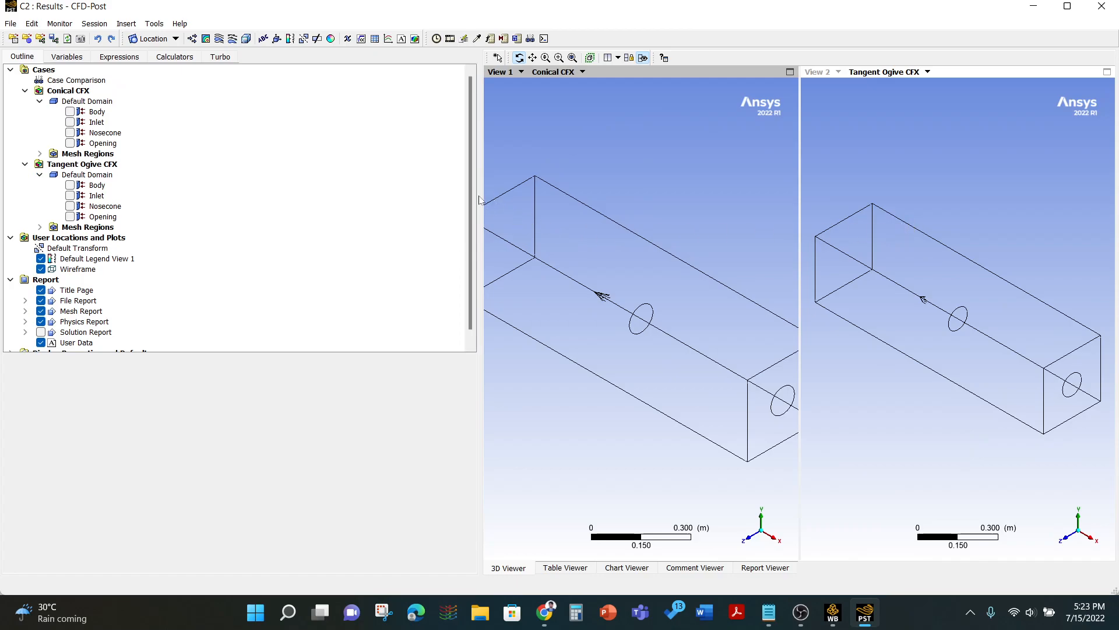
{"action": "left_click_drag", "start_coordinate": [480, 195], "coordinate": [260, 192]}
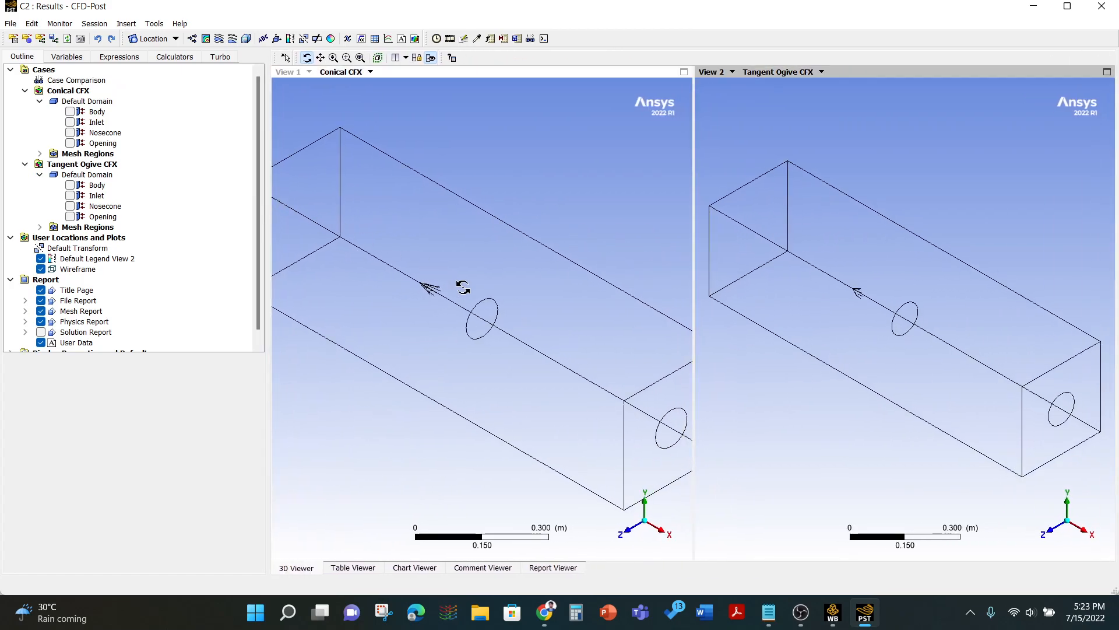
{"action": "left_click", "coordinate": [564, 240]}
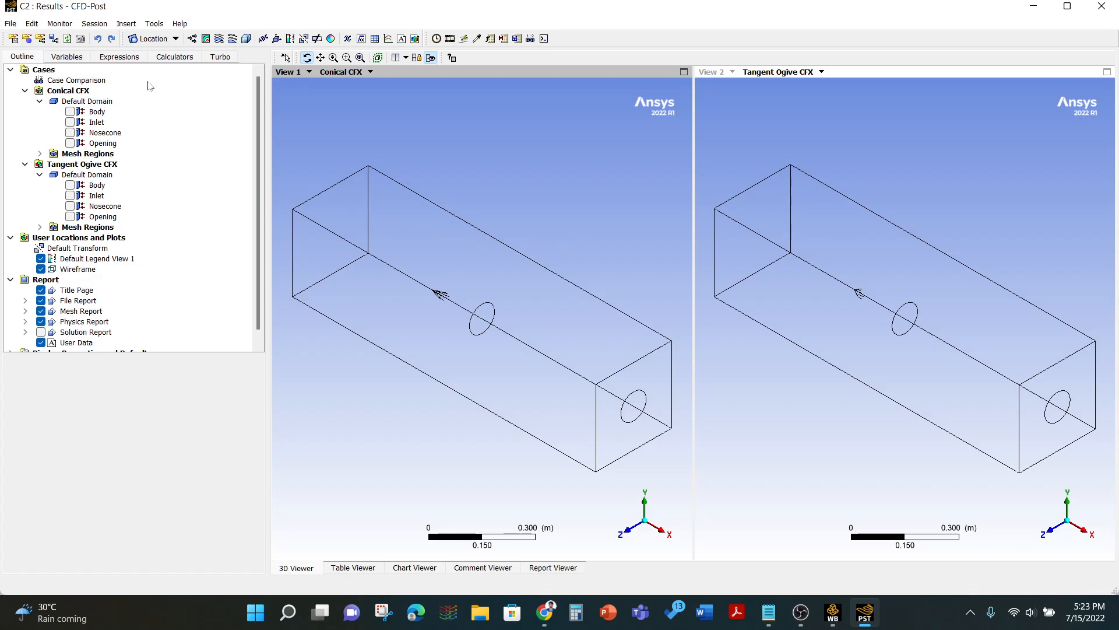
Evaluate the Drag Force expression for the Conical CFX case and enter 5.94464 in Calculator.
{"action": "left_click", "coordinate": [124, 58]}
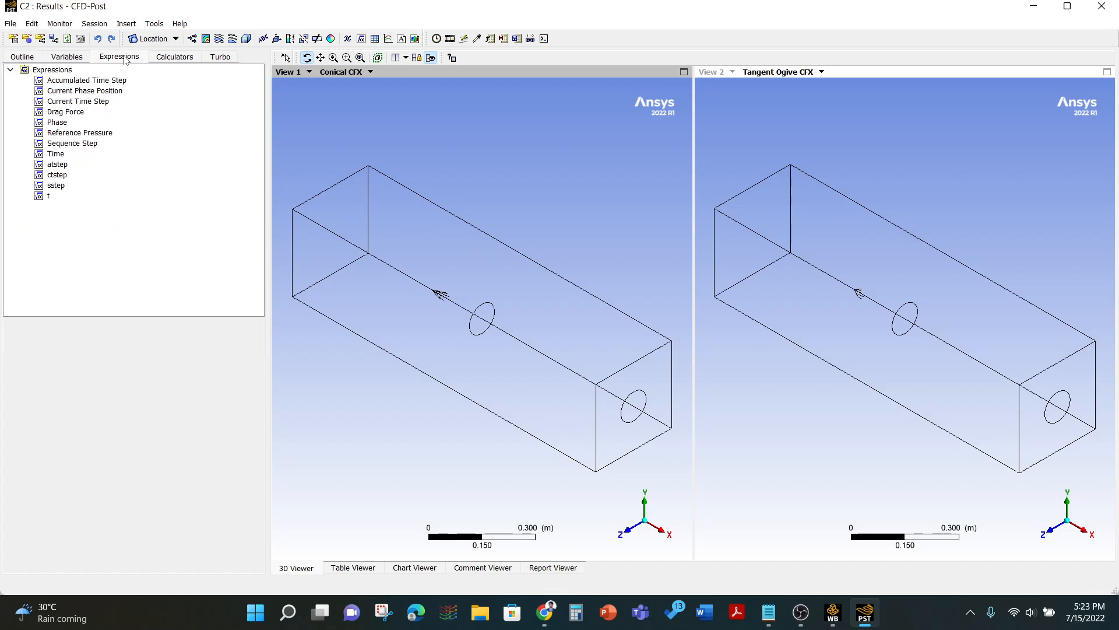
{"action": "left_click", "coordinate": [68, 114]}
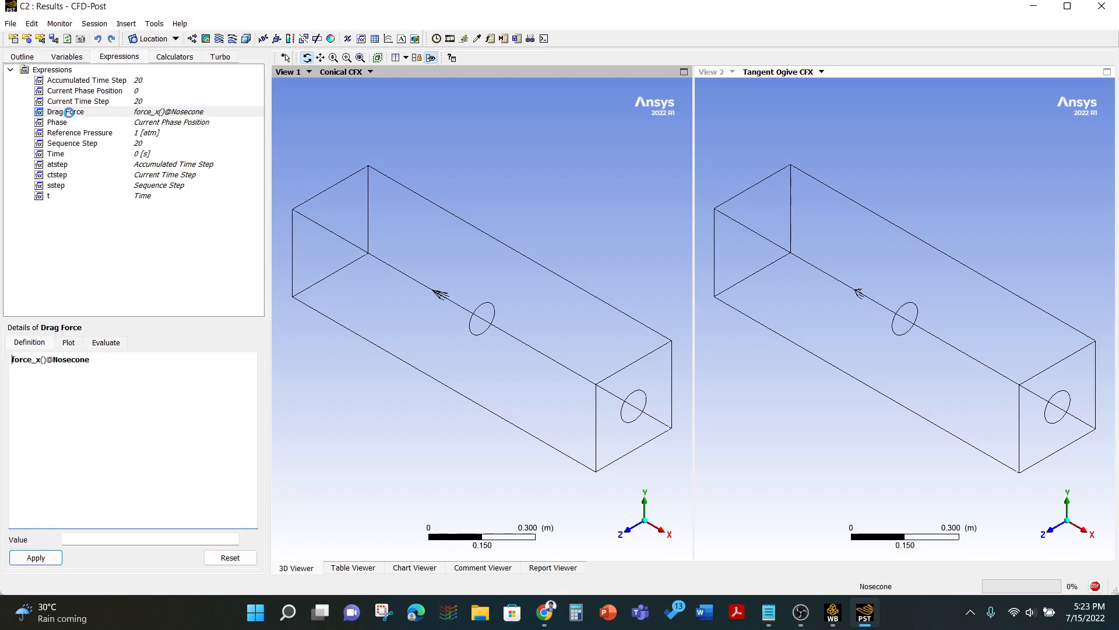
{"action": "left_click", "coordinate": [106, 343]}
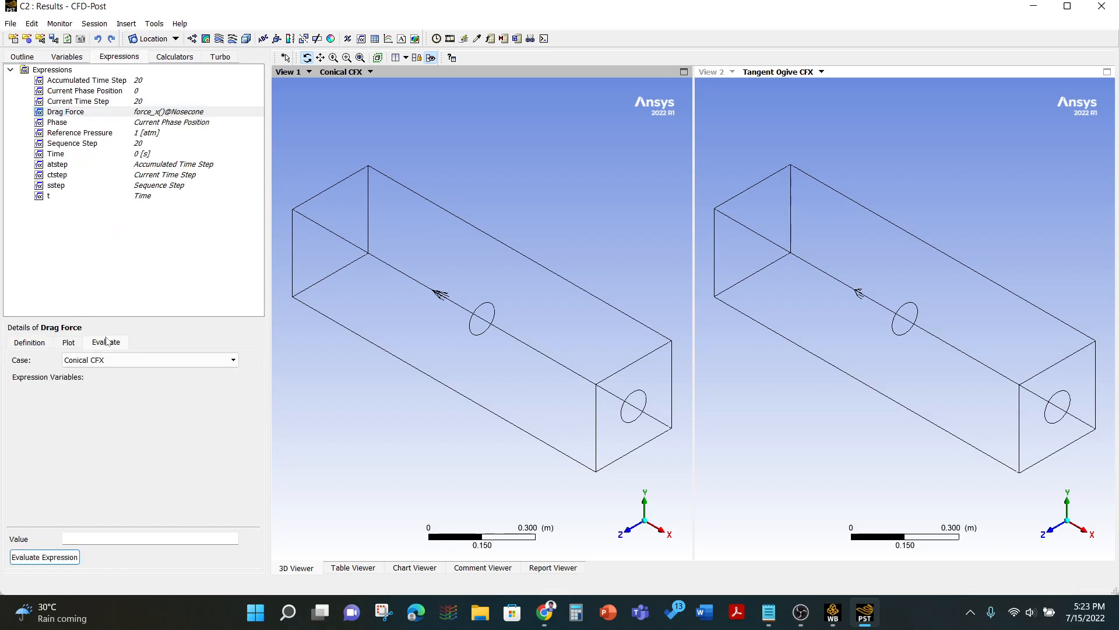
{"action": "left_click", "coordinate": [48, 556]}
{"action": "left_click", "coordinate": [576, 613]}
{"action": "type", "text": "5.9"}
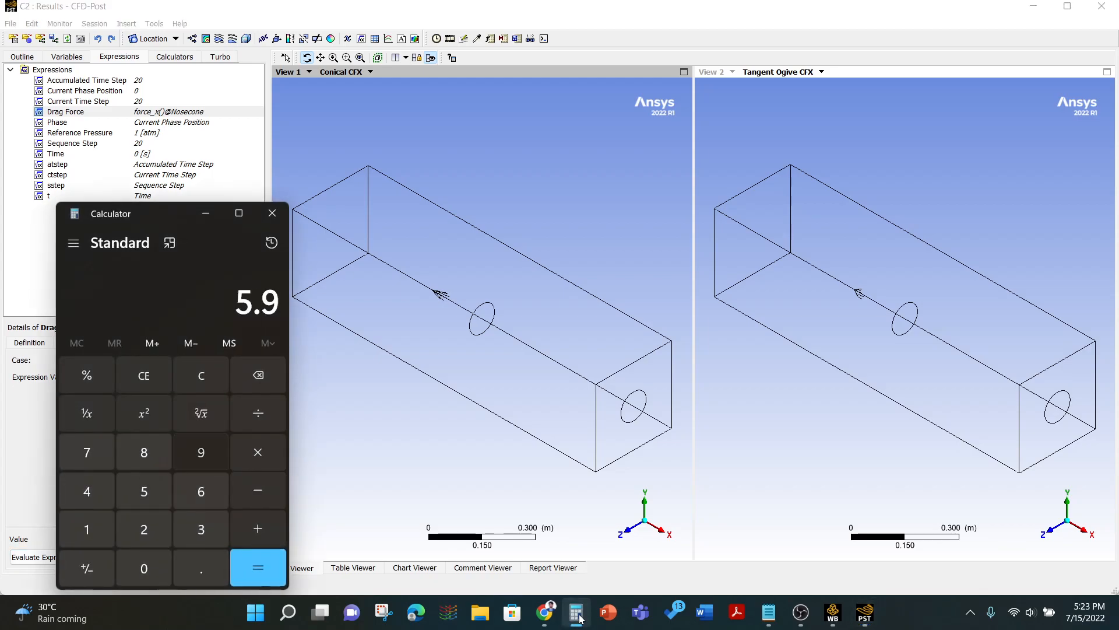
{"action": "type", "text": "4464"}
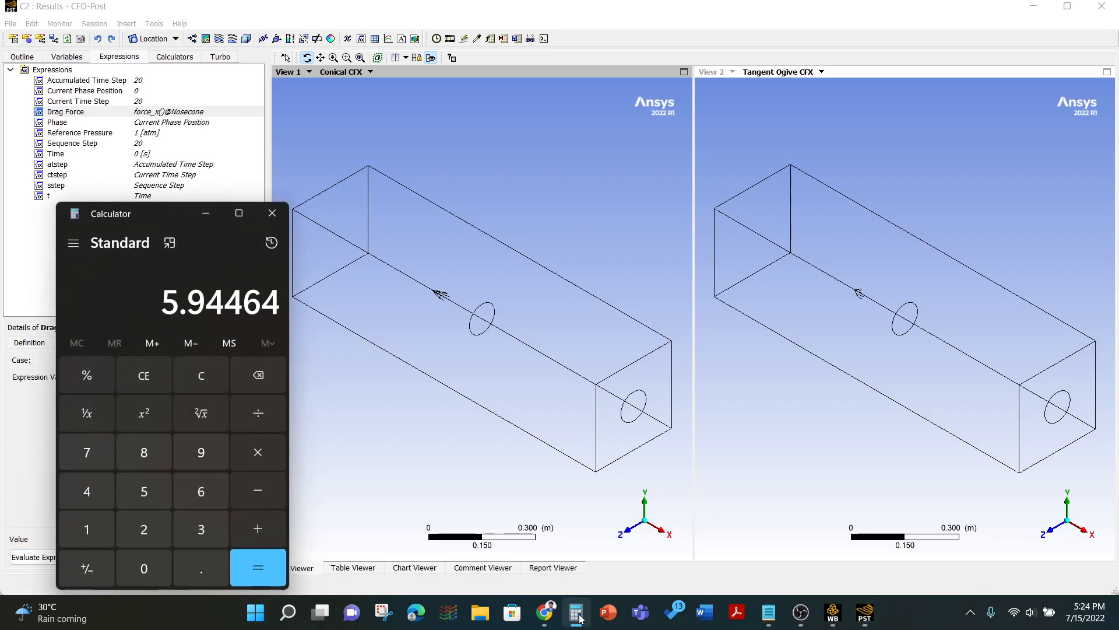
Evaluate the Drag Force expression in CFD-Post for the Tangent Ogive CFX case.
{"action": "left_click", "coordinate": [54, 416]}
{"action": "left_click", "coordinate": [103, 360]}
{"action": "left_click", "coordinate": [99, 382]}
{"action": "left_click", "coordinate": [45, 556]}
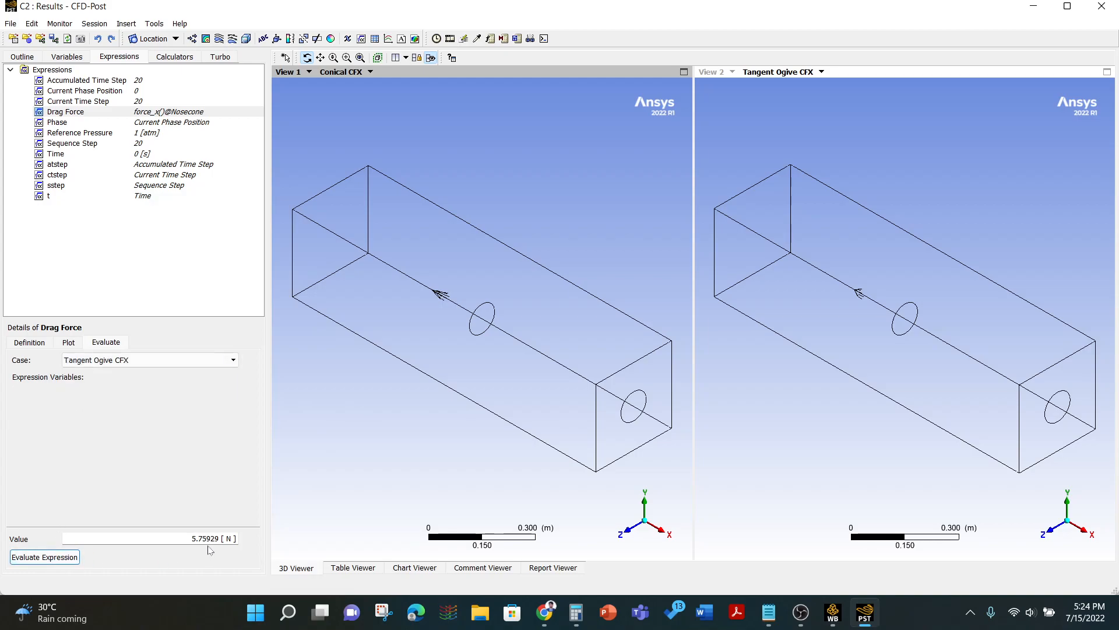
Subtract the tangent ogive drag of 5.75929 from the entered conical drag in Calculator.
{"action": "left_click", "coordinate": [576, 611]}
{"action": "left_click_drag", "start_coordinate": [118, 218], "coordinate": [375, 173]}
{"action": "key", "text": "minus"}
{"action": "type", "text": "5.7"}
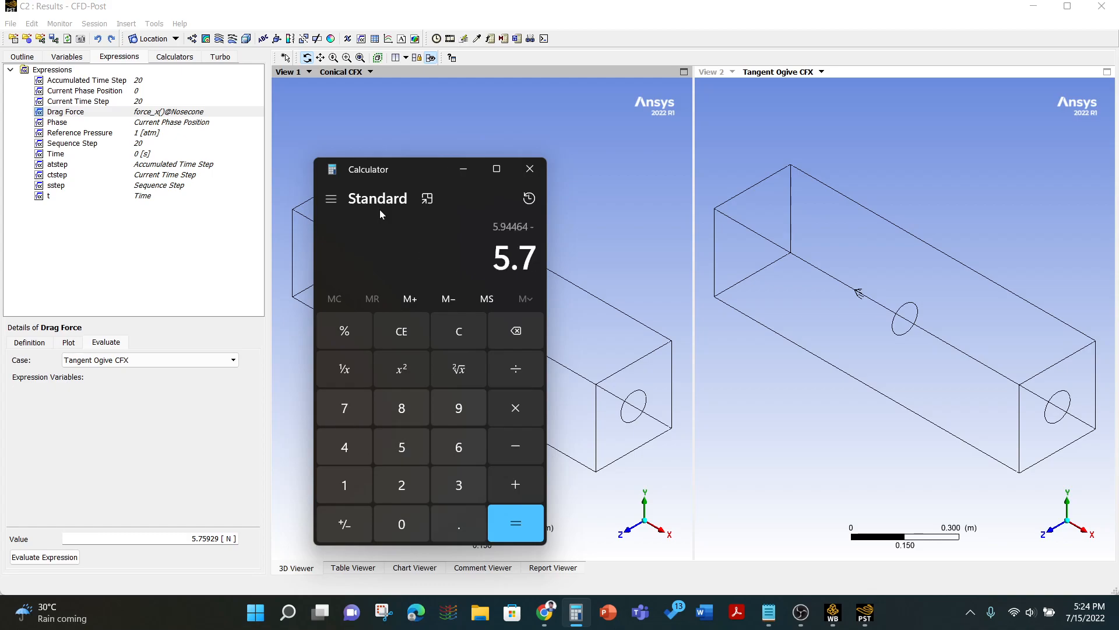
{"action": "type", "text": "5929"}
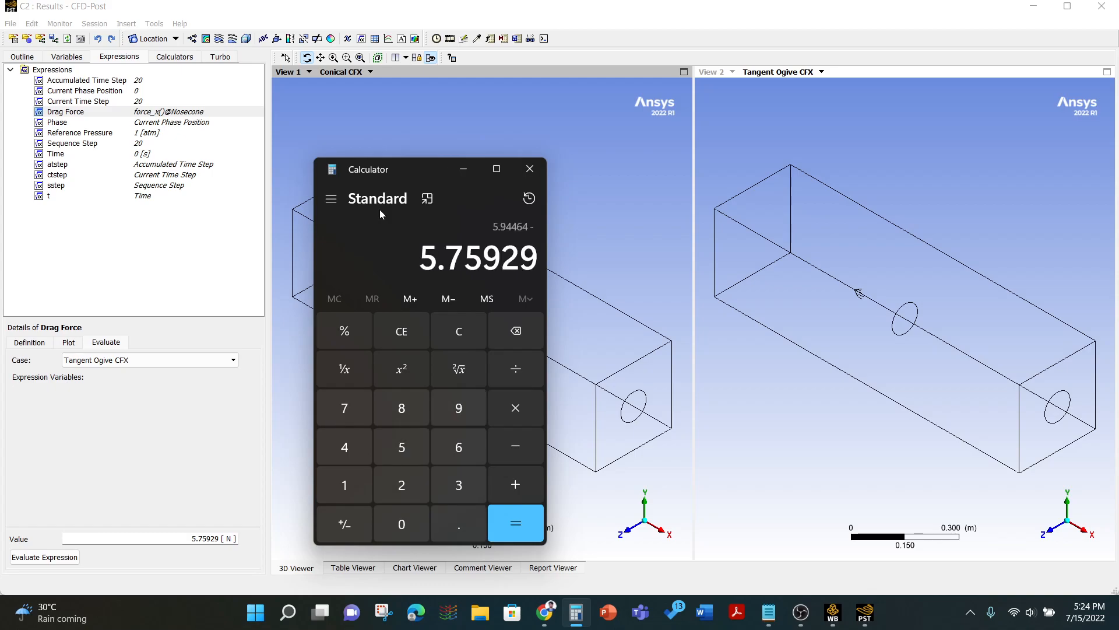
{"action": "key", "text": "Return"}
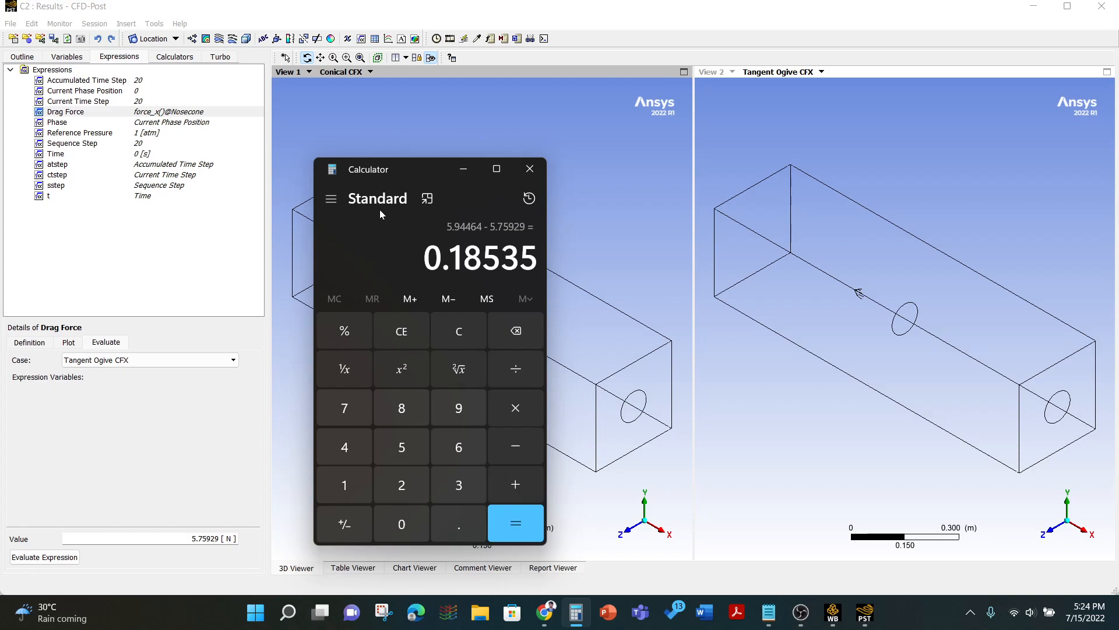
Divide the drag difference by the conical drag of 5.94464 and close Calculator.
{"action": "key", "text": "slash"}
{"action": "type", "text": "5."}
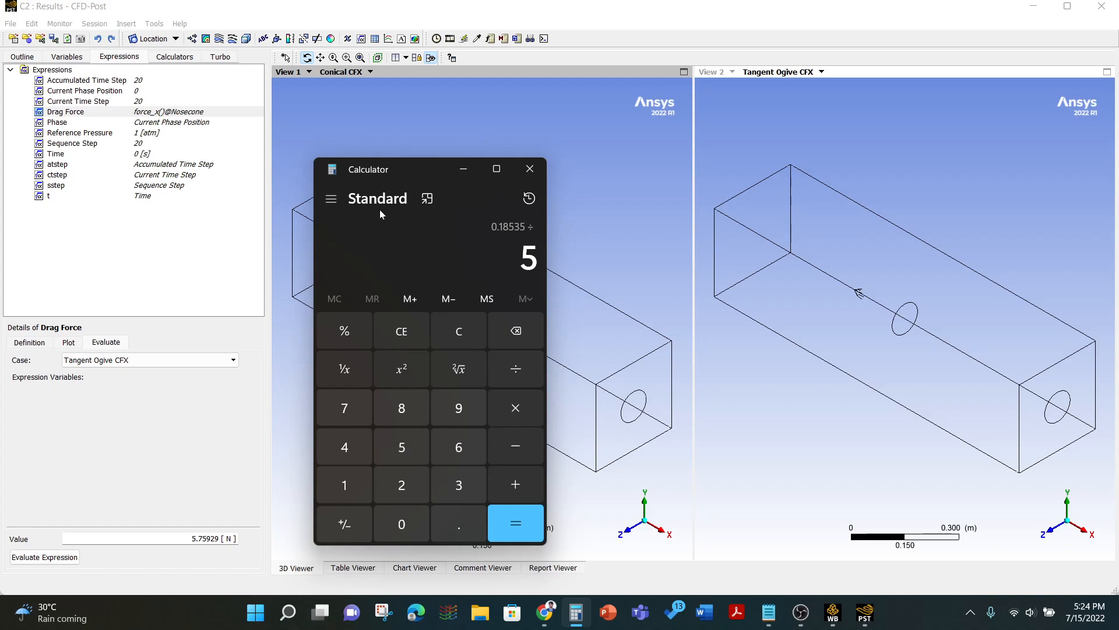
{"action": "type", "text": "94"}
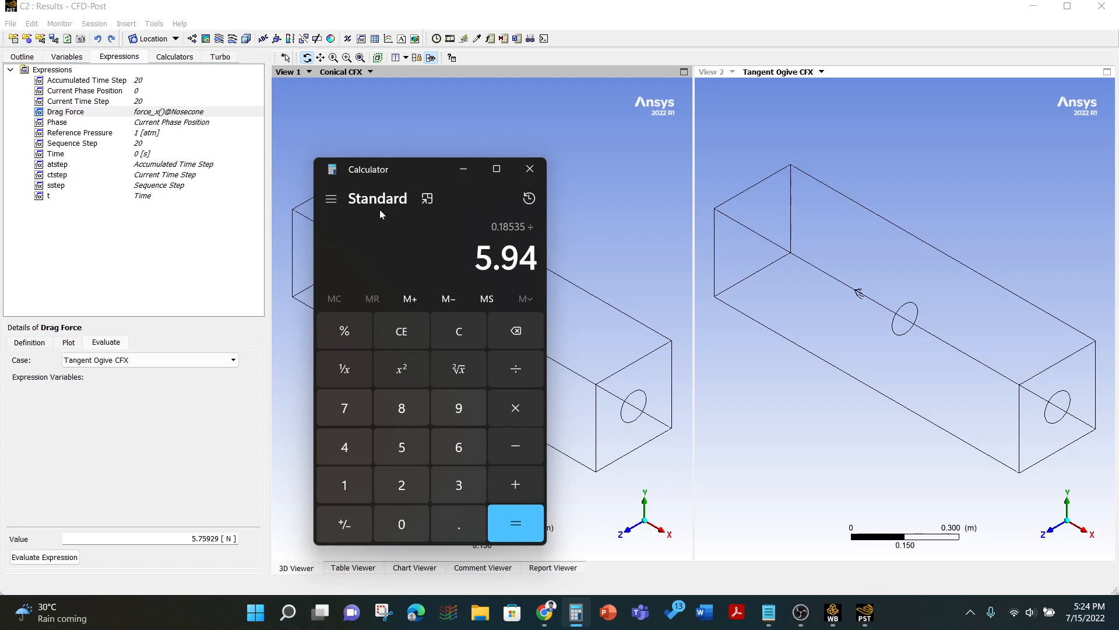
{"action": "type", "text": "464"}
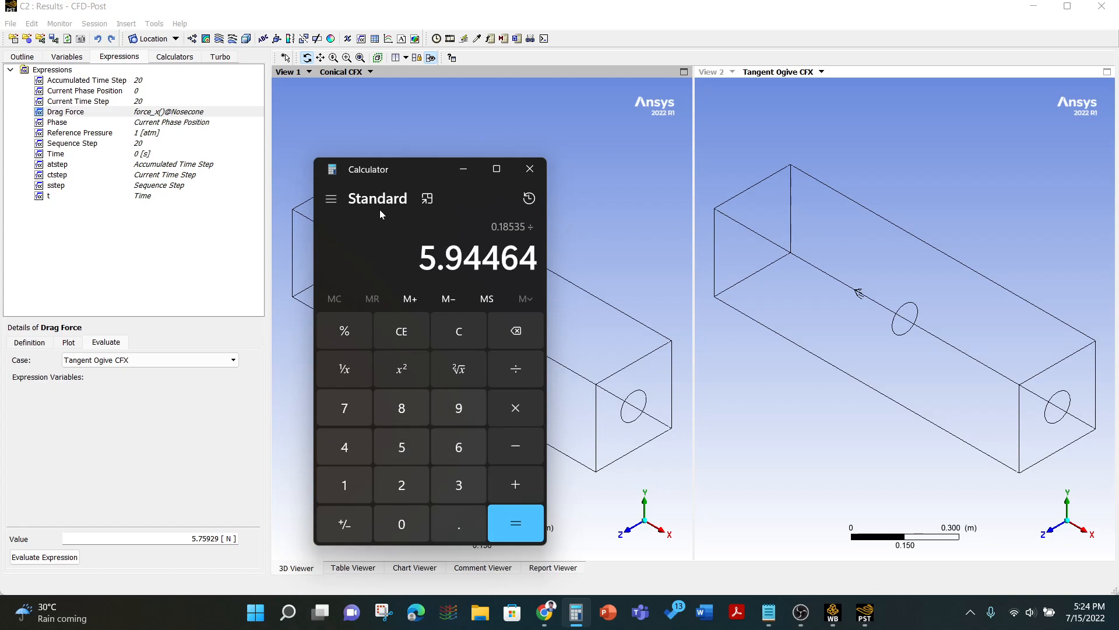
{"action": "key", "text": "Return"}
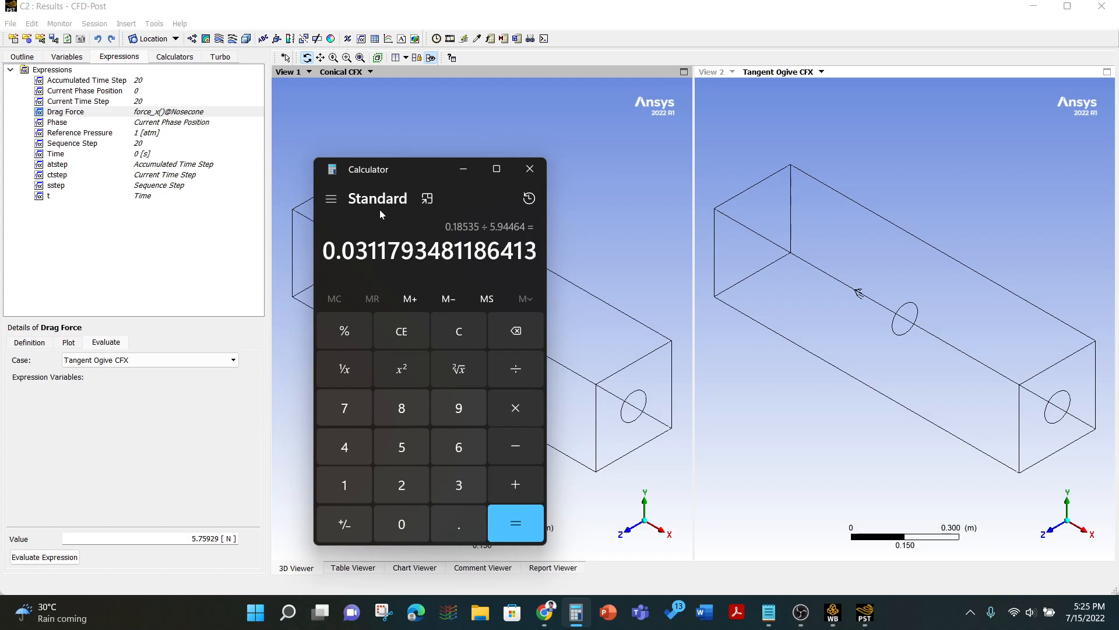
{"action": "left_click", "coordinate": [530, 168]}
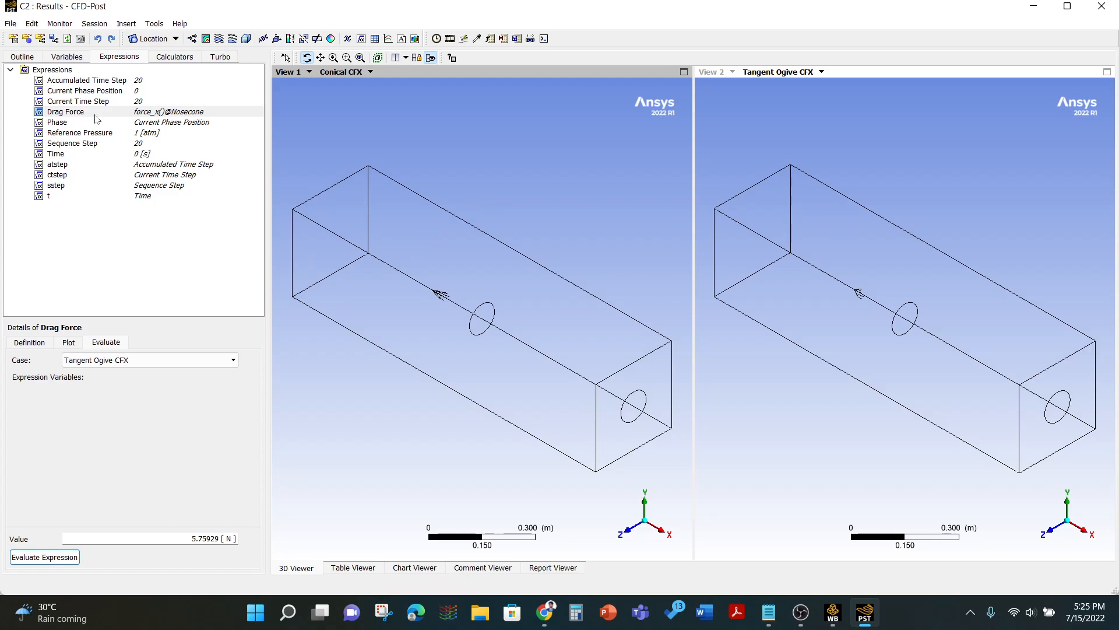
Calculate the global X force on the Nosecone for the Tangent Ogive CFX case with the Function Calculator.
{"action": "left_click", "coordinate": [174, 56]}
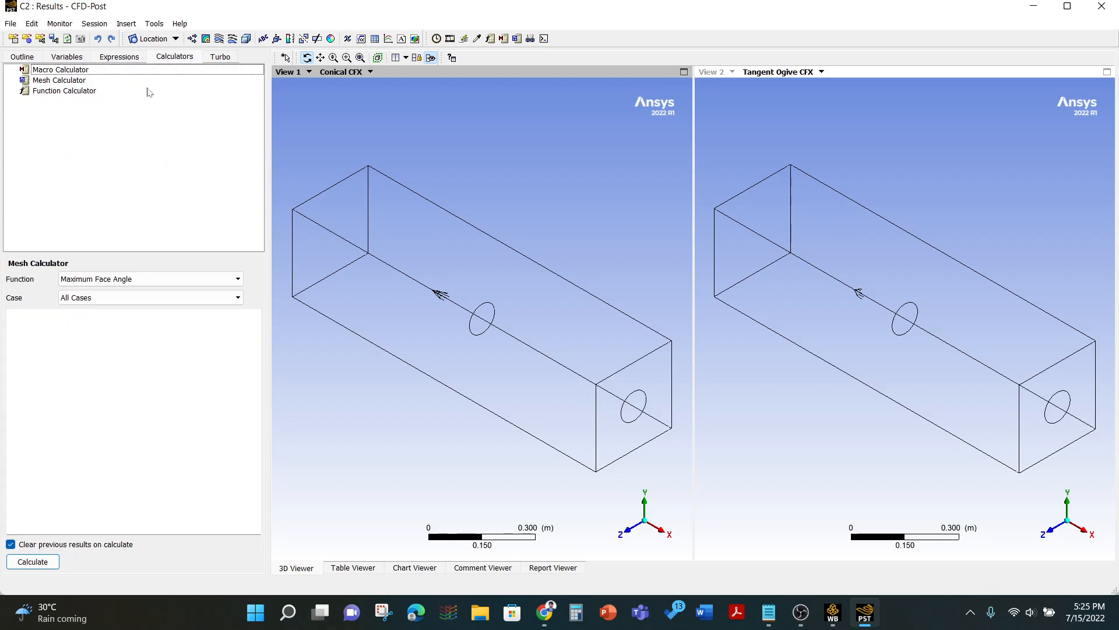
{"action": "left_click", "coordinate": [66, 91]}
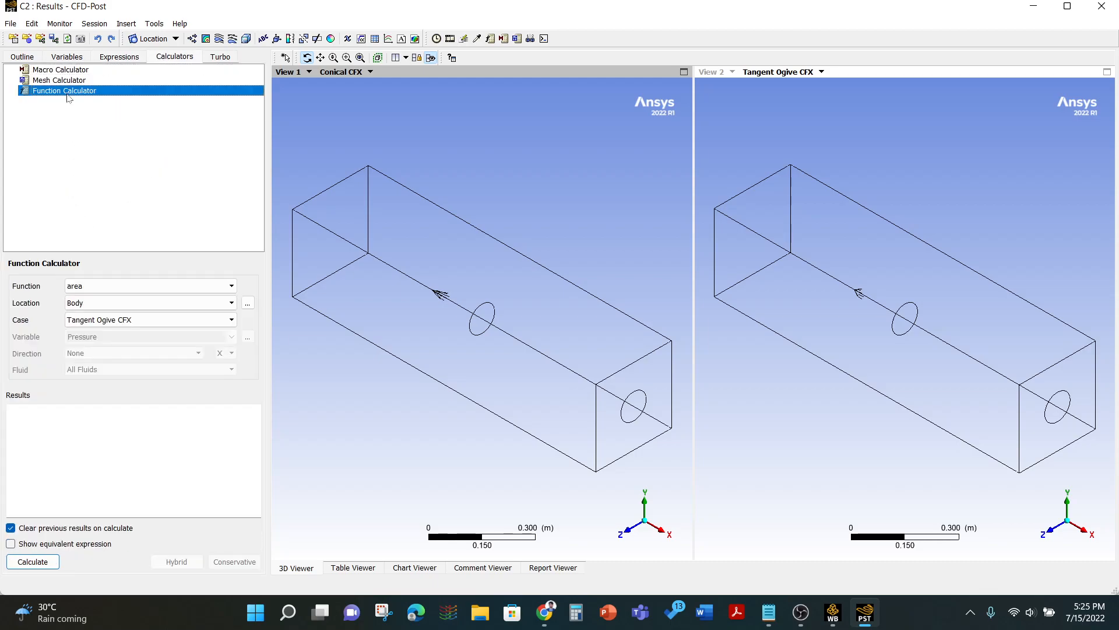
{"action": "left_click", "coordinate": [95, 287]}
{"action": "left_click", "coordinate": [94, 363]}
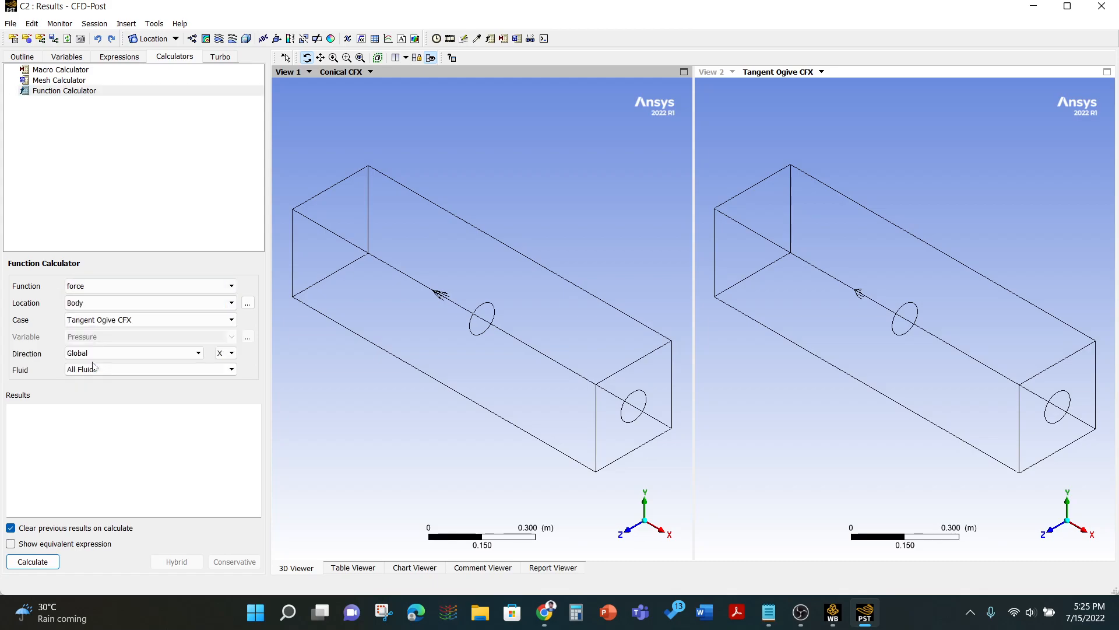
{"action": "left_click", "coordinate": [89, 303]}
{"action": "left_click", "coordinate": [90, 334]}
{"action": "left_click", "coordinate": [89, 369]}
{"action": "left_click", "coordinate": [88, 380]}
{"action": "left_click", "coordinate": [40, 562]}
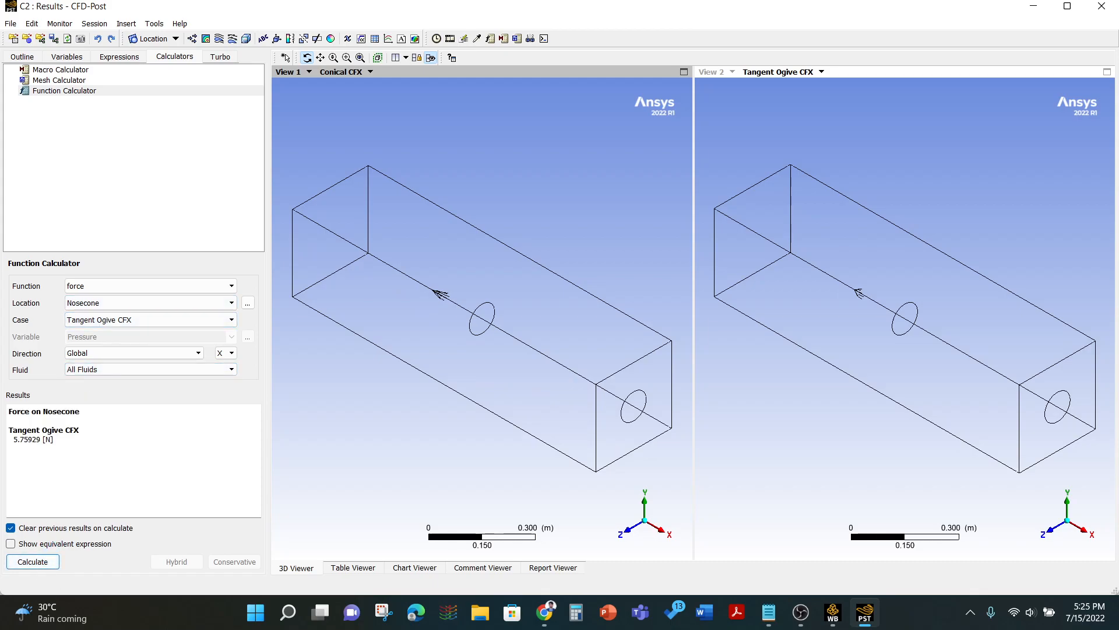
Keep previous results on calculate and compute the same Nosecone force for the Conical CFX case.
{"action": "left_click", "coordinate": [10, 528]}
{"action": "left_click", "coordinate": [114, 323]}
{"action": "left_click", "coordinate": [94, 341]}
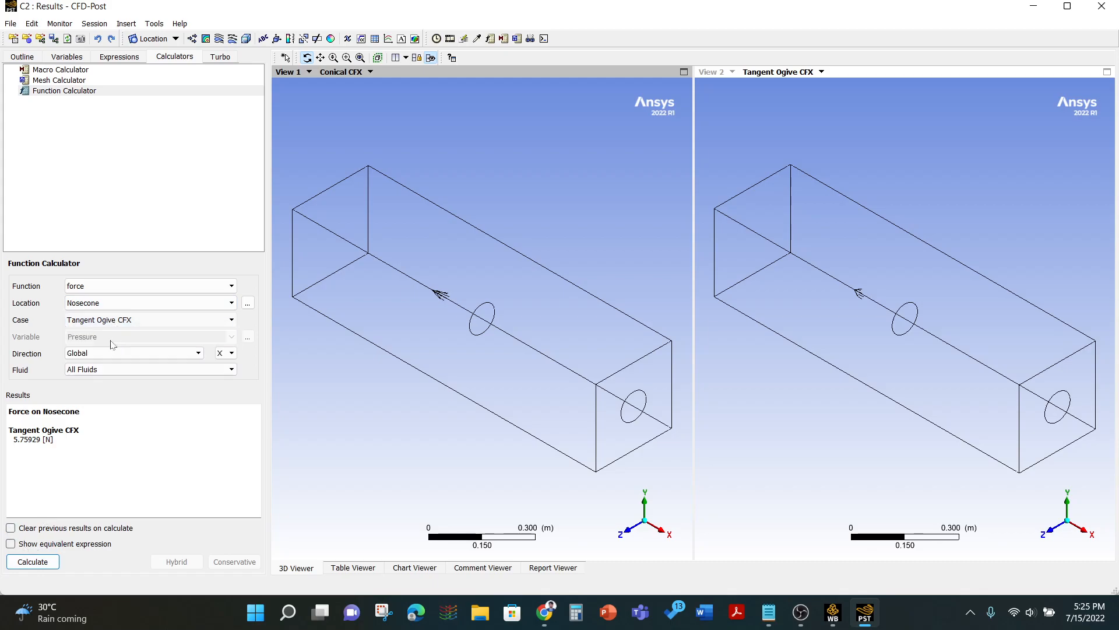
{"action": "left_click", "coordinate": [32, 561]}
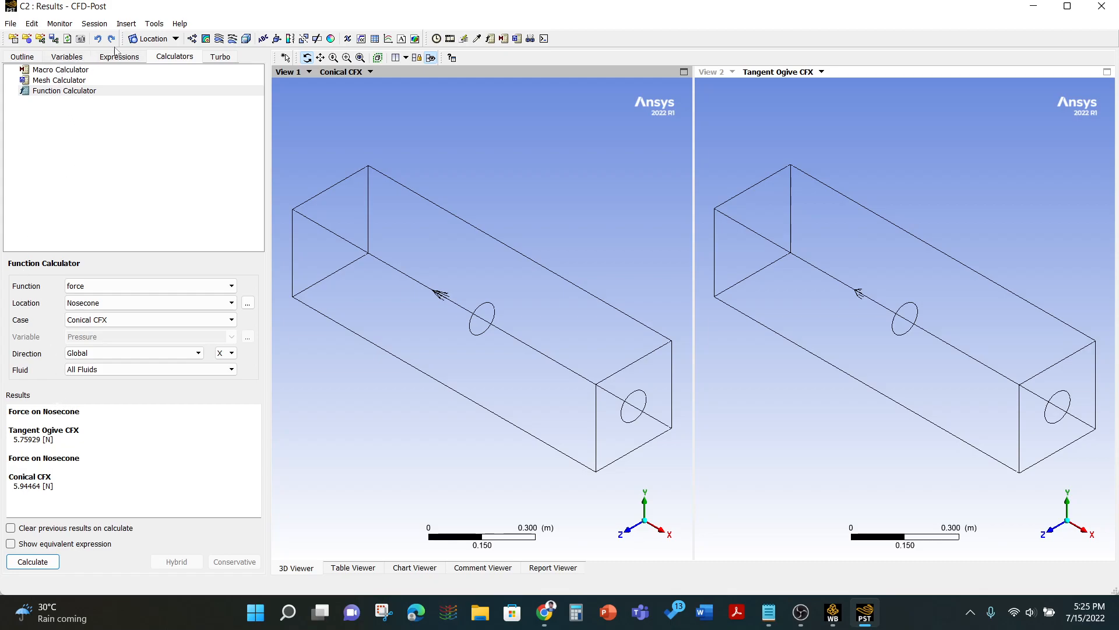
Insert a 3D velocity streamline starting from the Inlet across all domains with 50 equally spaced points.
{"action": "left_click", "coordinate": [24, 57]}
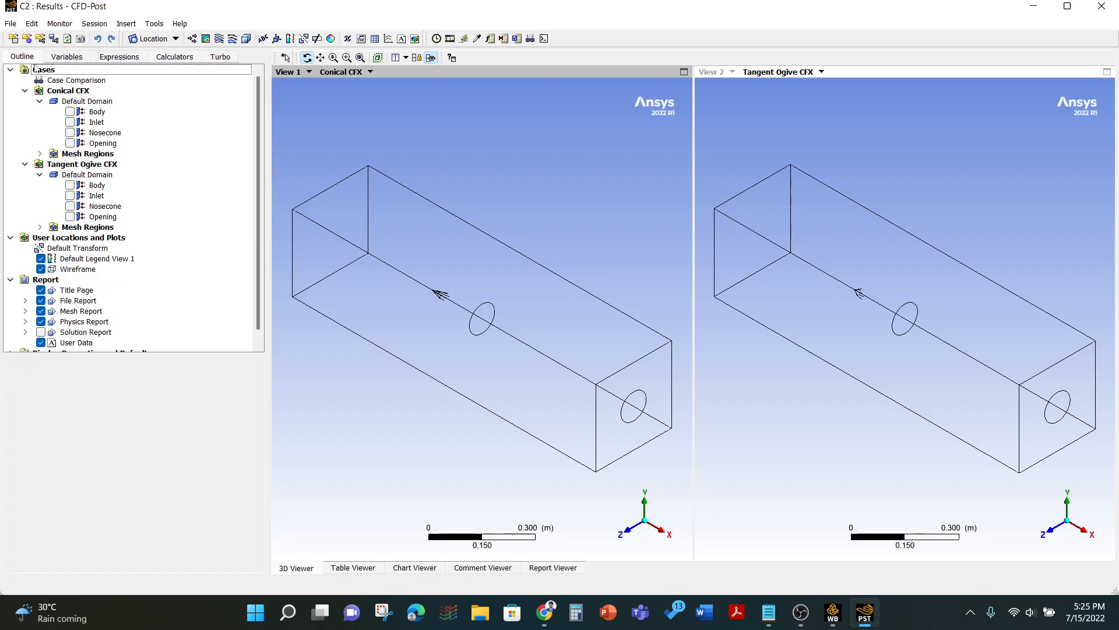
{"action": "left_click", "coordinate": [221, 40]}
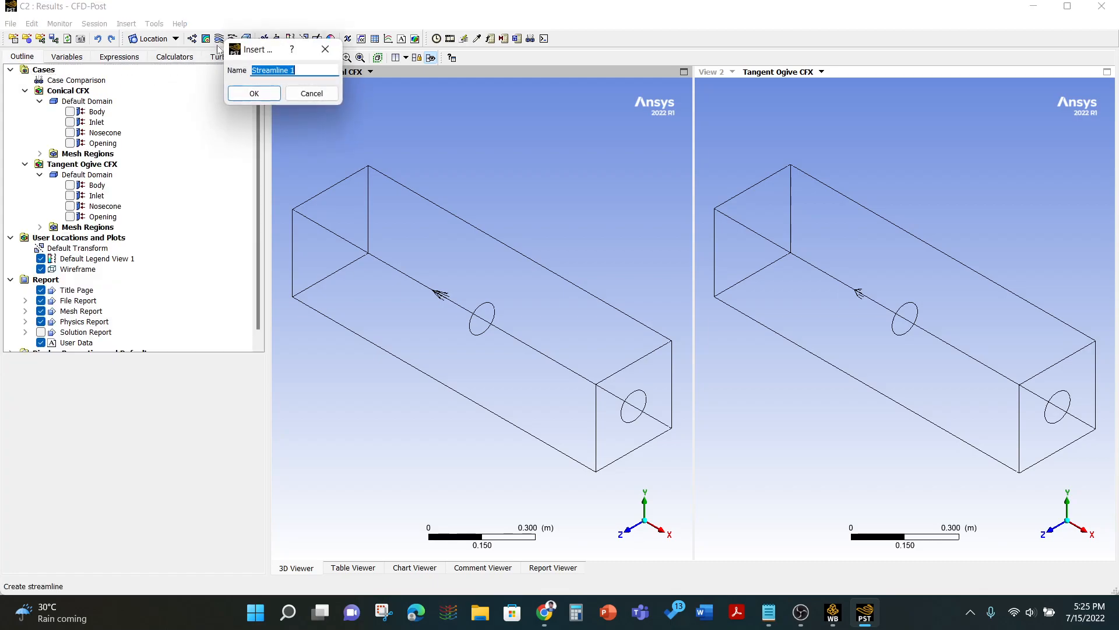
{"action": "left_click", "coordinate": [255, 95]}
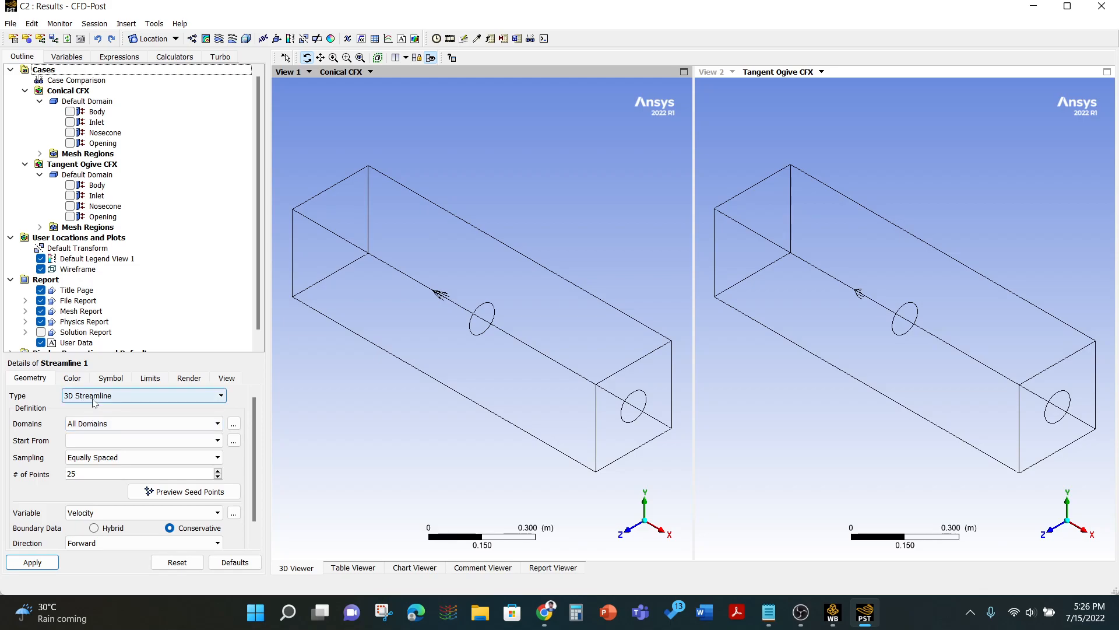
{"action": "left_click", "coordinate": [87, 440]}
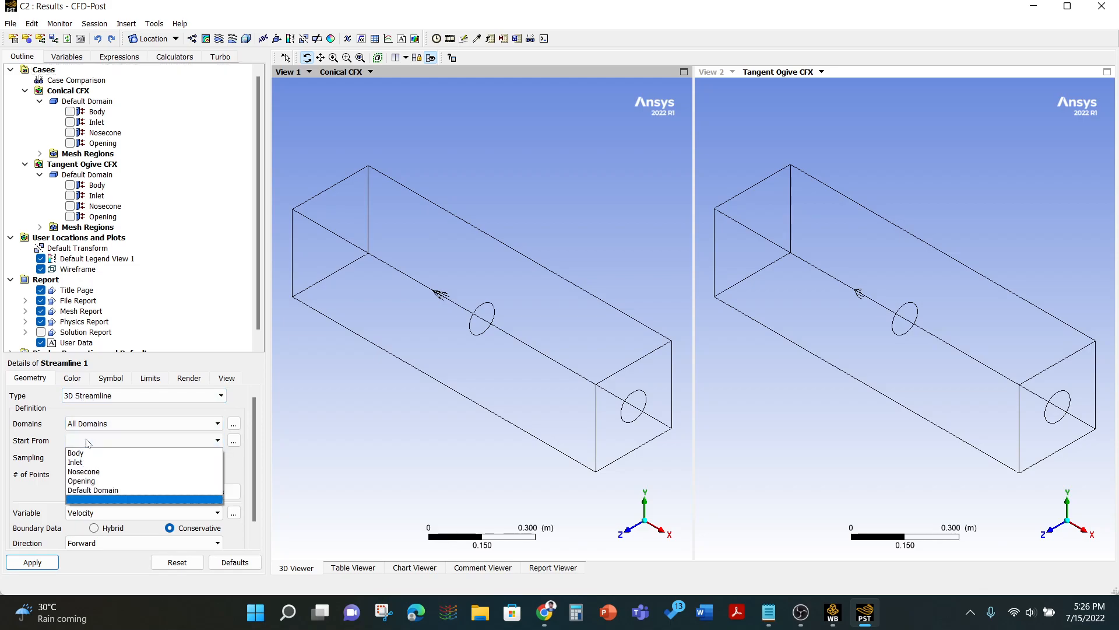
{"action": "left_click", "coordinate": [83, 462]}
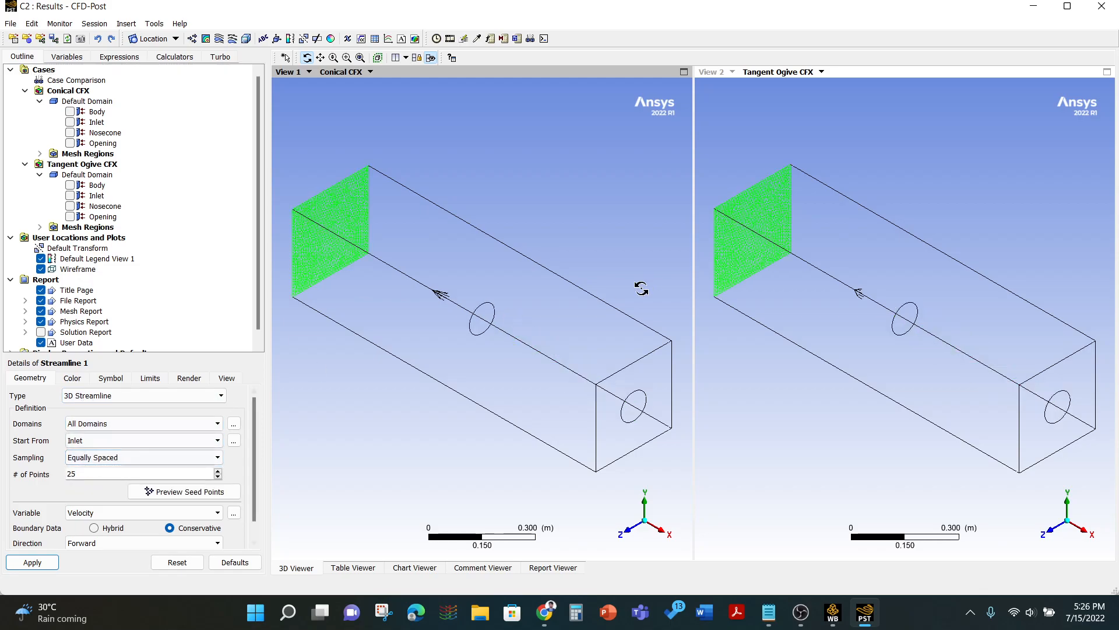
{"action": "left_click", "coordinate": [33, 562]}
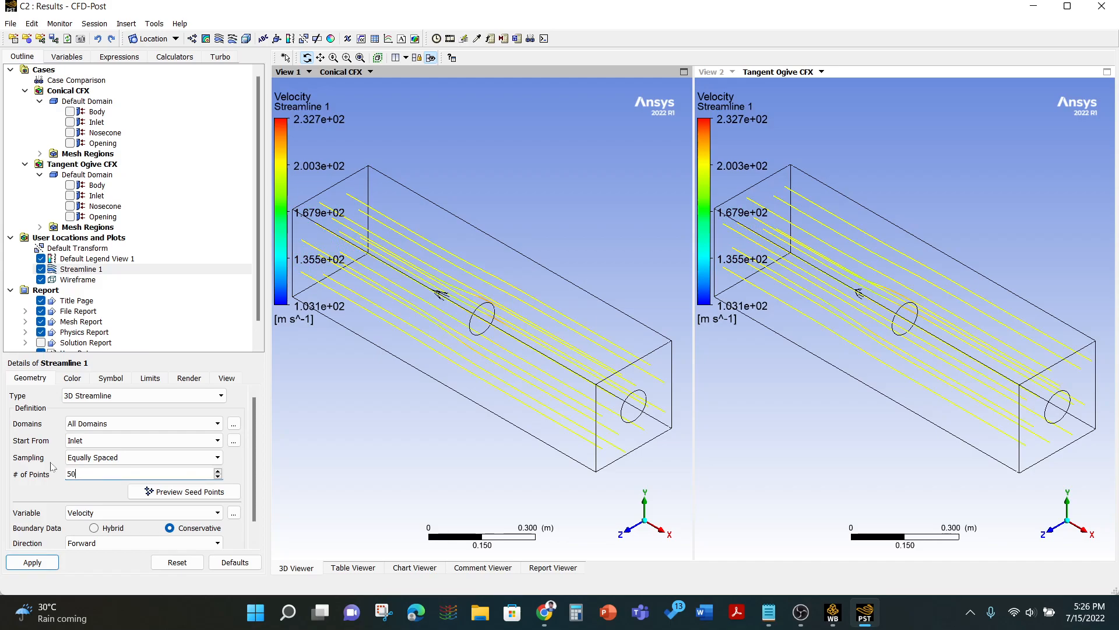
{"action": "left_click", "coordinate": [32, 562]}
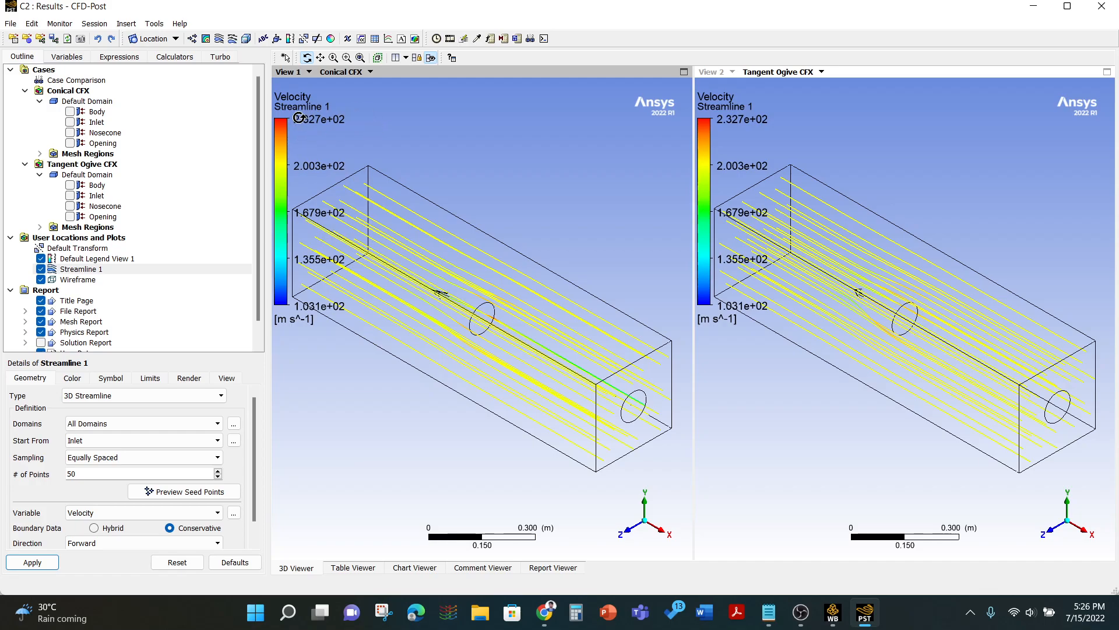
Format the Conical CFX view's legend values as fixed notation with a precision of 1.
{"action": "left_click", "coordinate": [114, 259]}
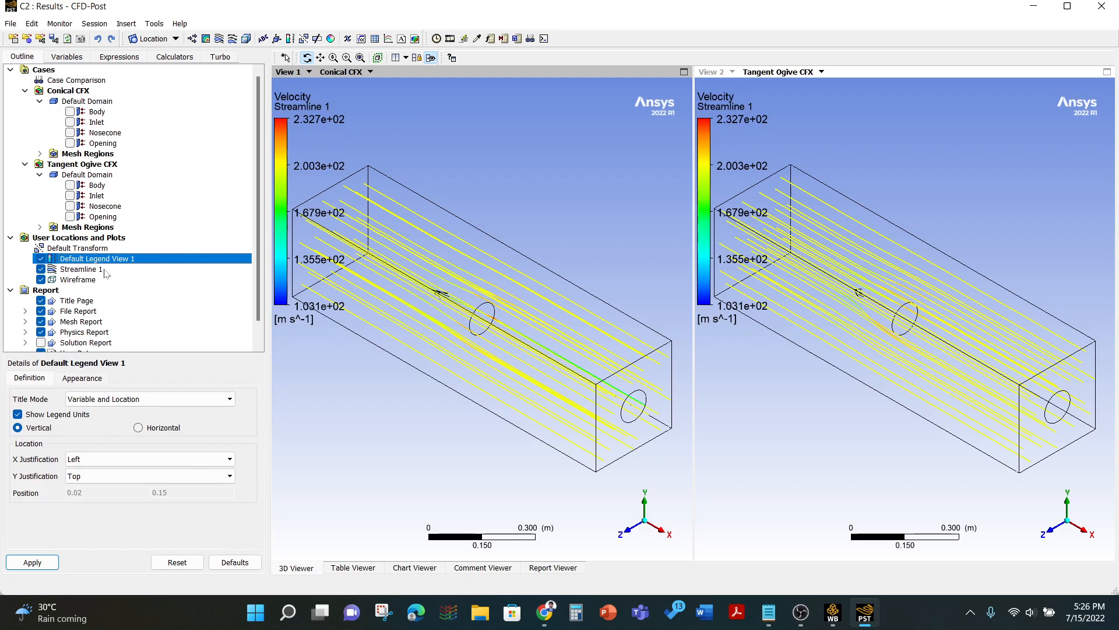
{"action": "left_click", "coordinate": [83, 377]}
{"action": "left_click", "coordinate": [175, 456]}
{"action": "left_click", "coordinate": [171, 475]}
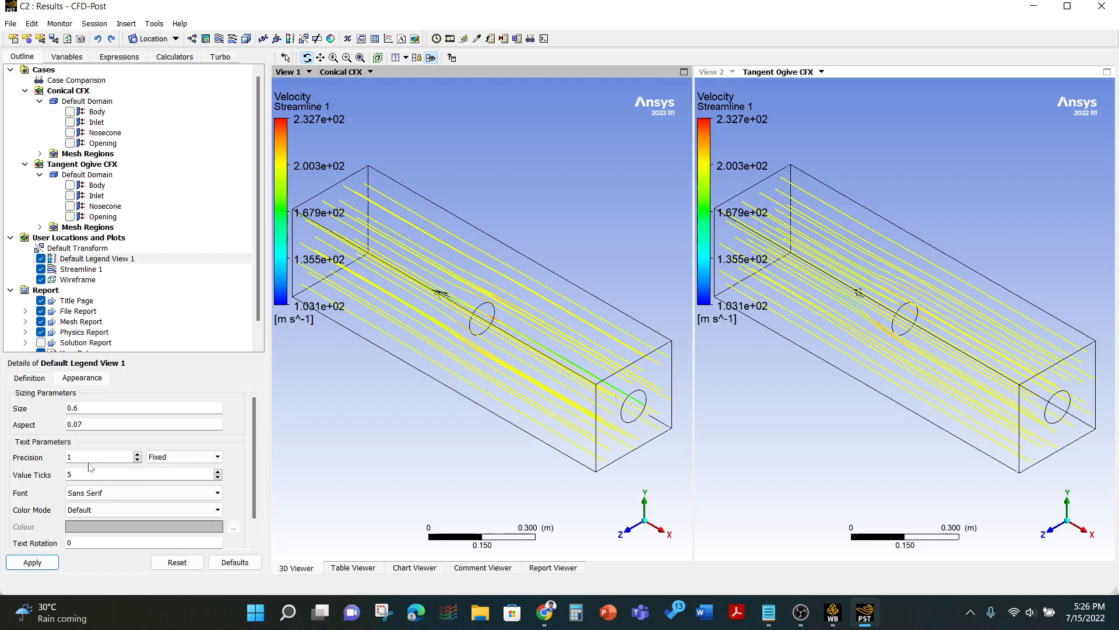
{"action": "left_click", "coordinate": [32, 562]}
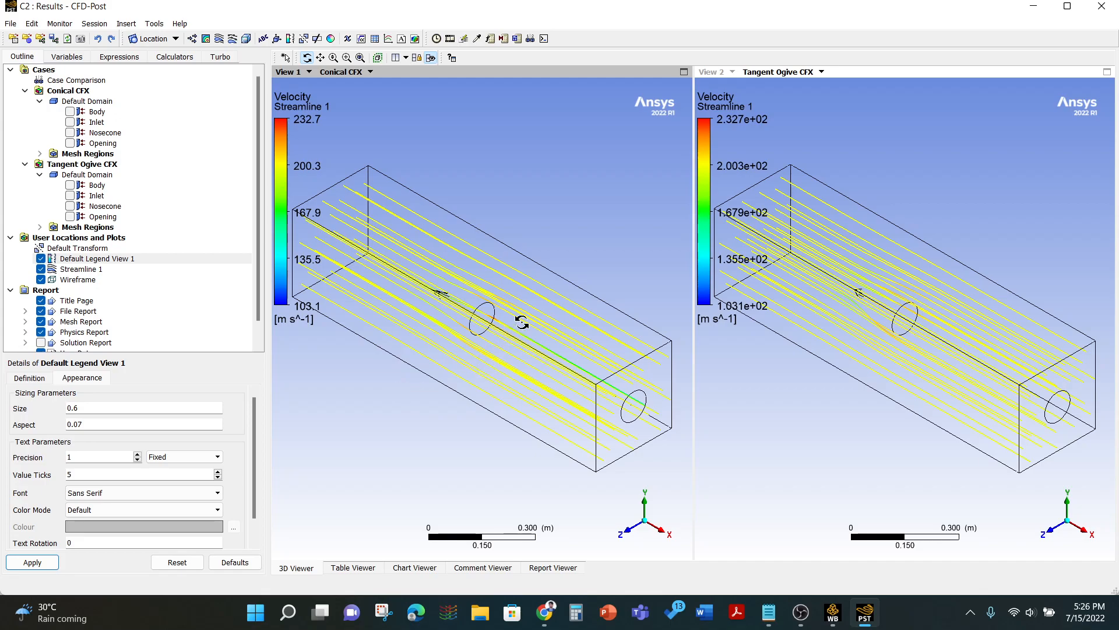
Save a PNG picture of the streamline views as Streamline in the Nose Cone folder.
{"action": "left_click", "coordinate": [80, 39]}
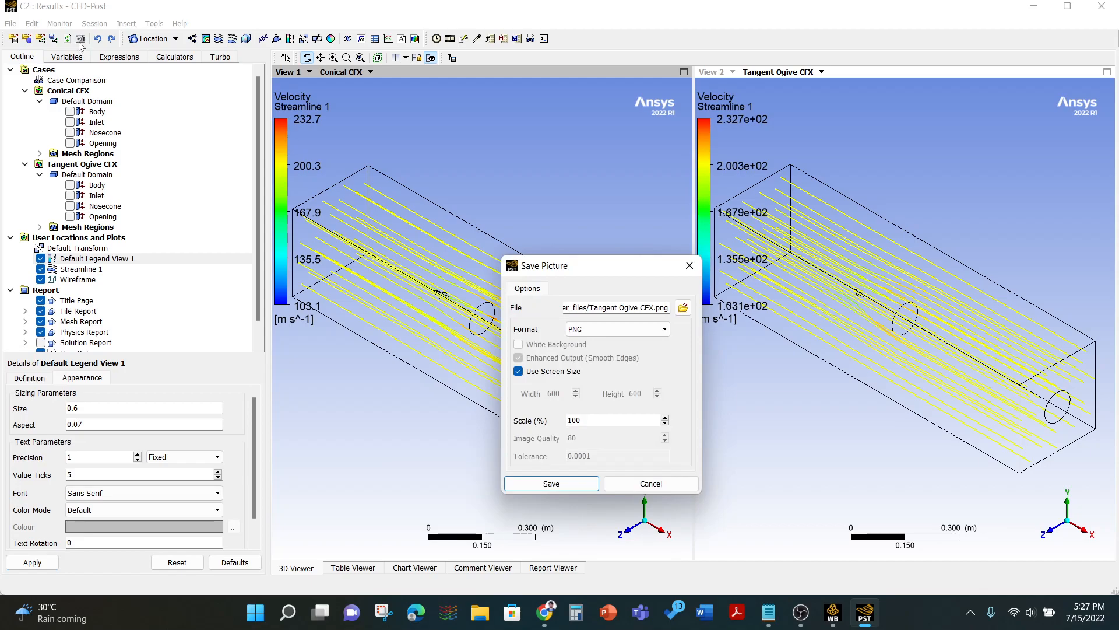
{"action": "left_click", "coordinate": [683, 307]}
{"action": "left_click", "coordinate": [440, 183]}
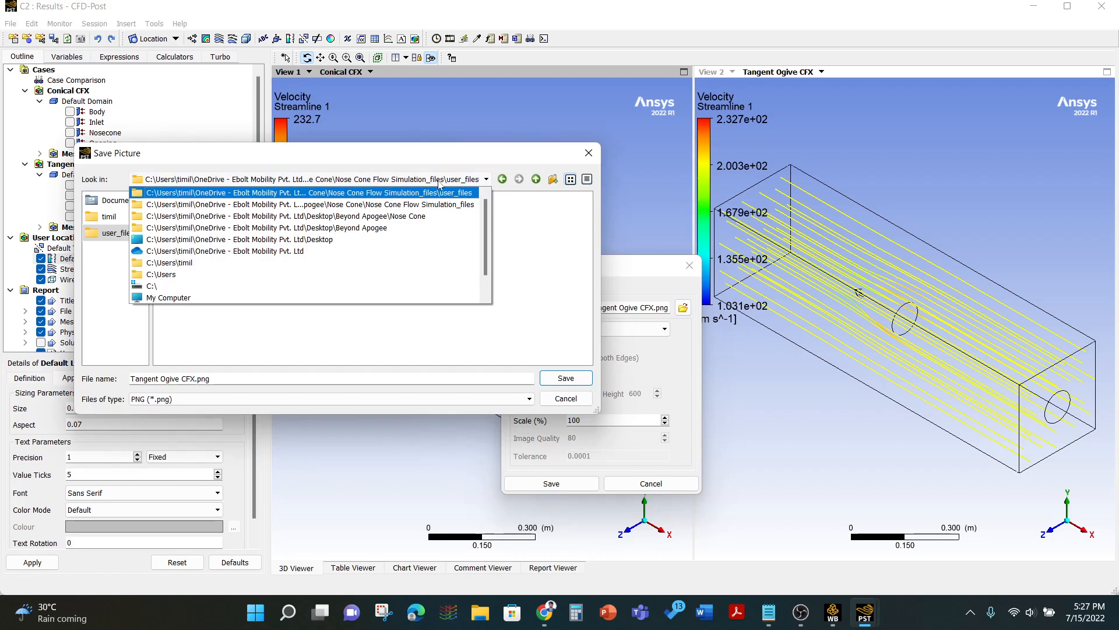
{"action": "left_click", "coordinate": [421, 216]}
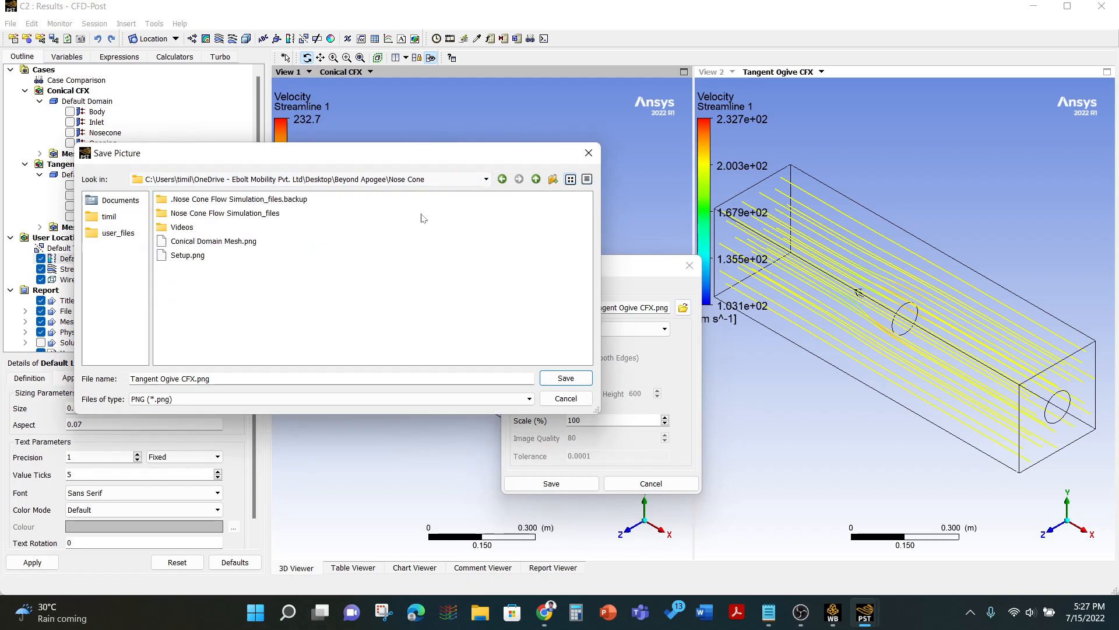
{"action": "left_click_drag", "start_coordinate": [211, 378], "coordinate": [119, 368]}
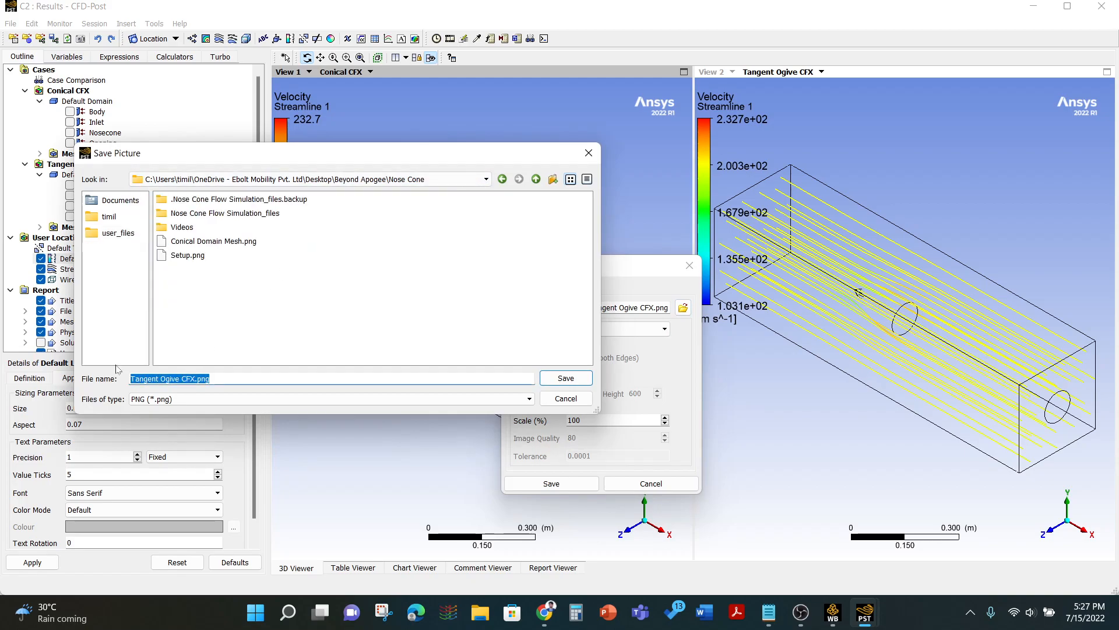
{"action": "type", "text": "Streamline"}
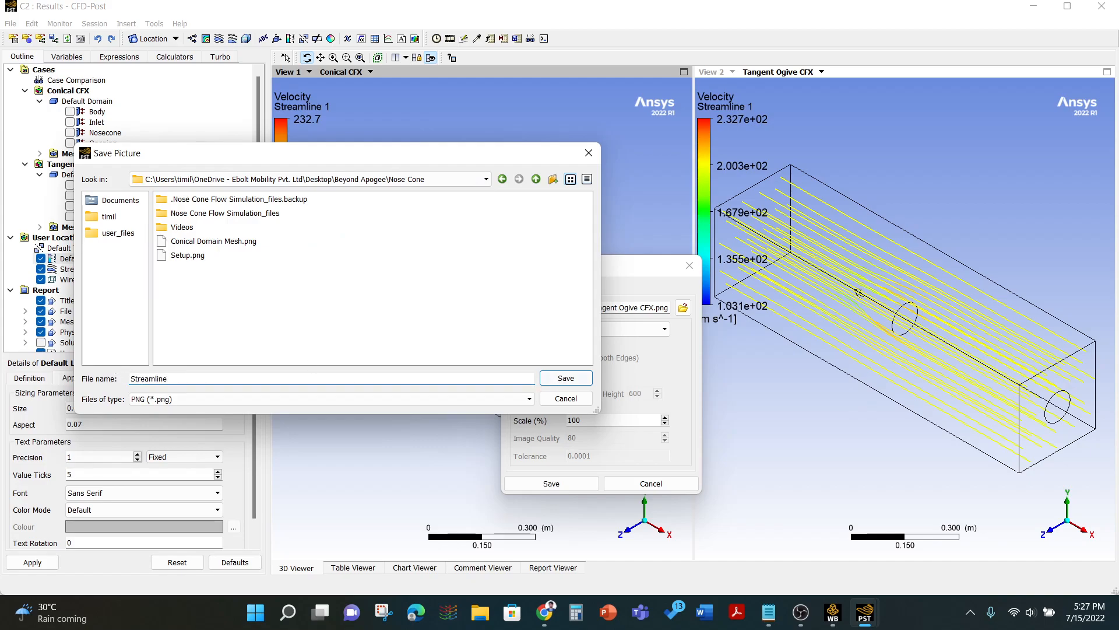
{"action": "left_click", "coordinate": [565, 378]}
{"action": "left_click", "coordinate": [564, 487]}
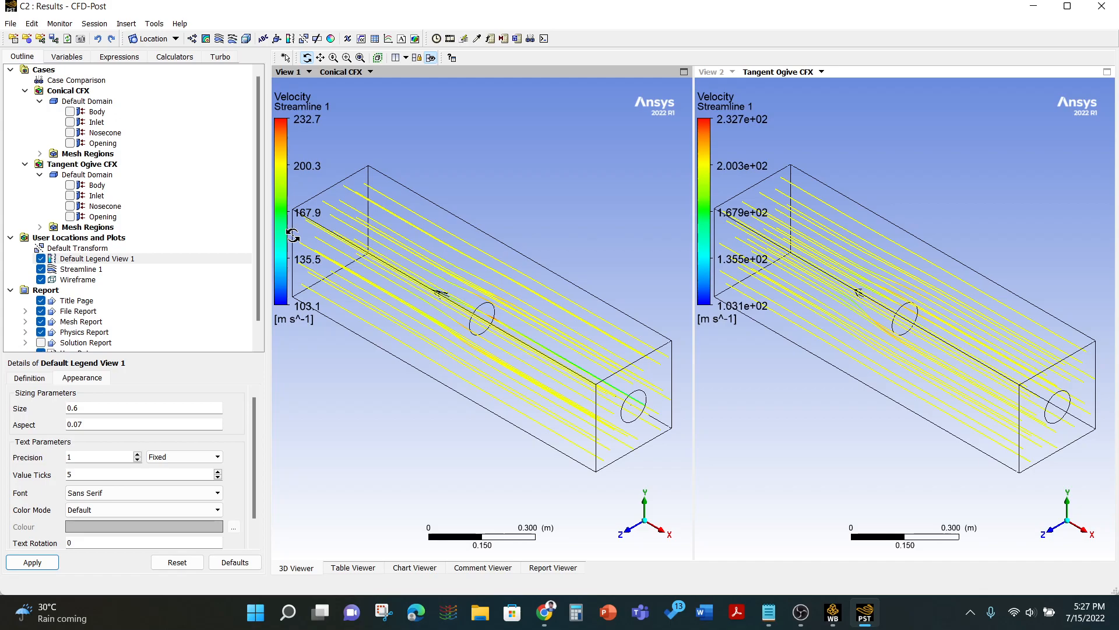
Create a global-range pressure contour on the Body and Nosecone of both cases, and hide the streamline and wireframe.
{"action": "left_click", "coordinate": [205, 39]}
{"action": "left_click", "coordinate": [233, 89]}
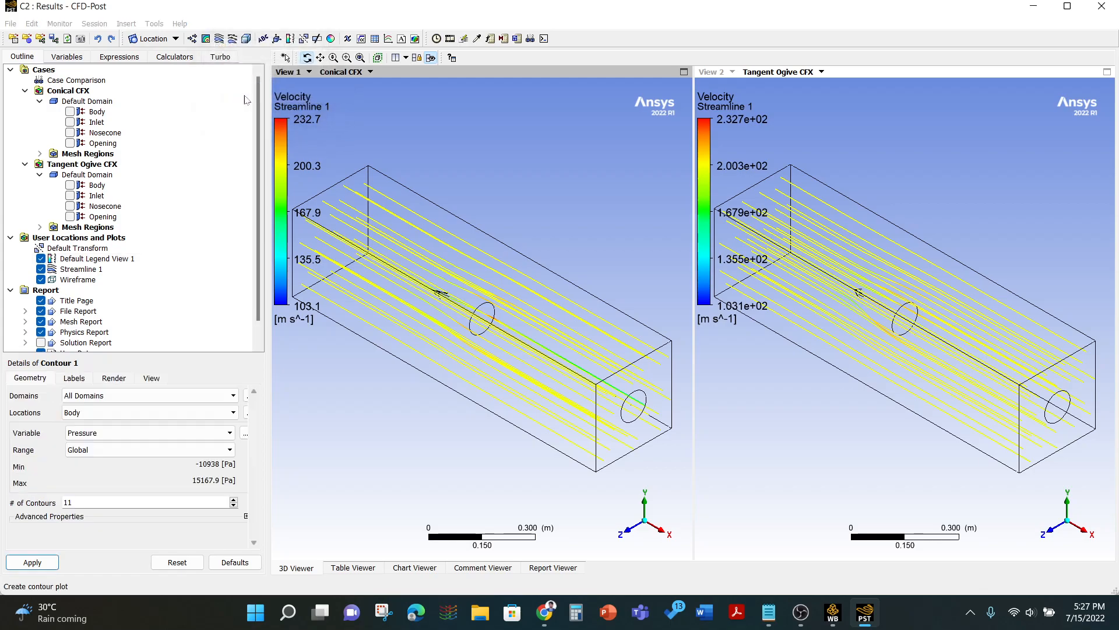
{"action": "left_click", "coordinate": [87, 414]}
{"action": "left_click", "coordinate": [249, 412]}
{"action": "left_click", "coordinate": [564, 187], "text": "ctrl"}
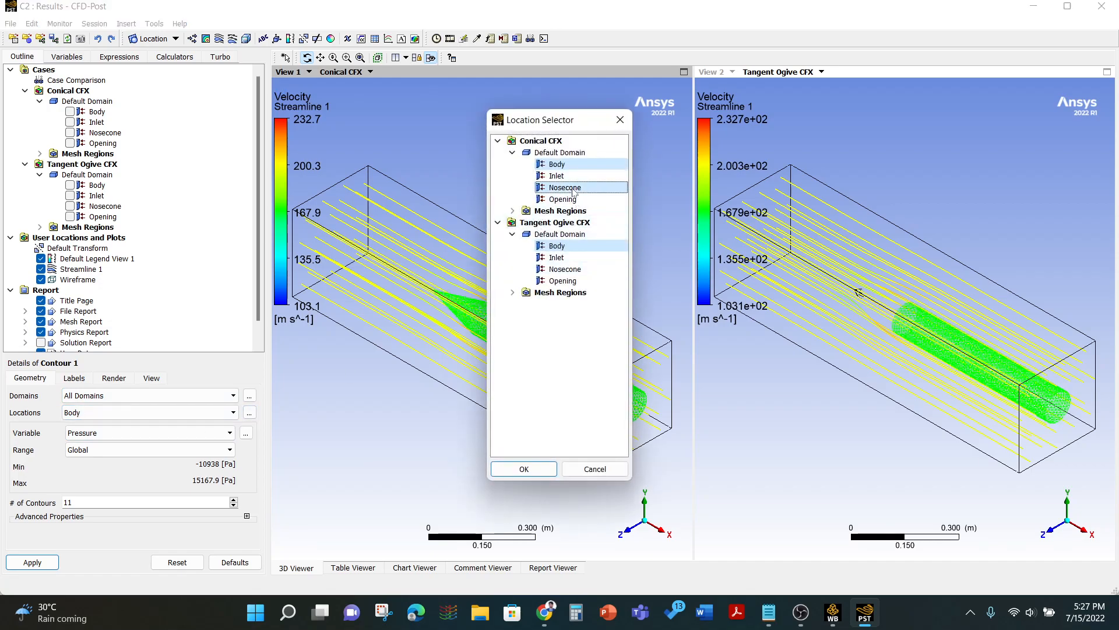
{"action": "left_click", "coordinate": [568, 271], "text": "ctrl"}
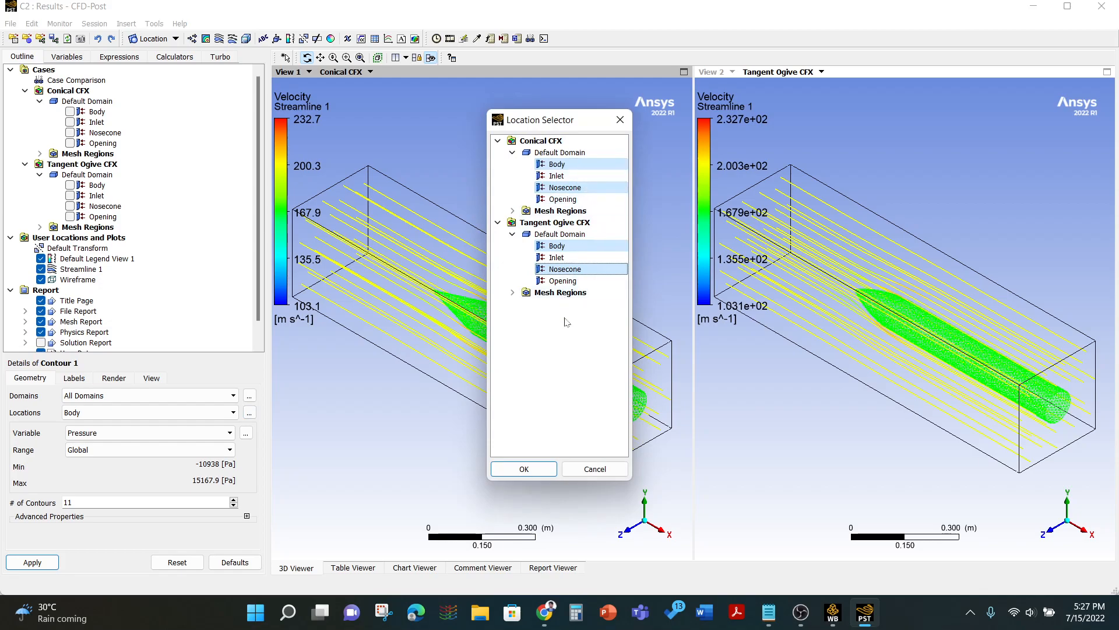
{"action": "left_click", "coordinate": [525, 468]}
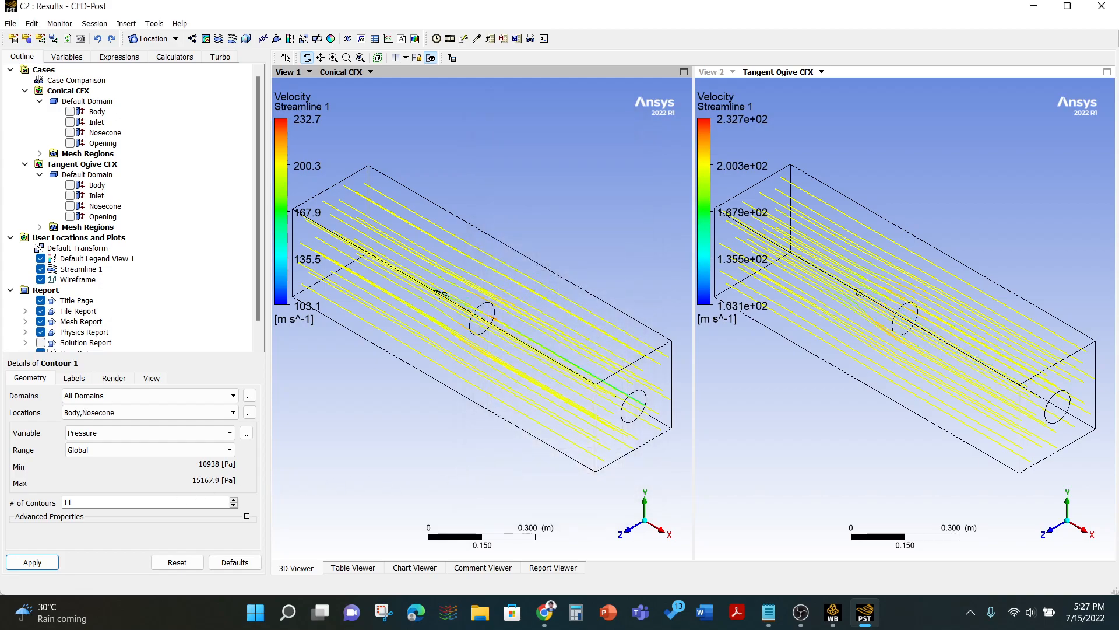
{"action": "left_click", "coordinate": [46, 562]}
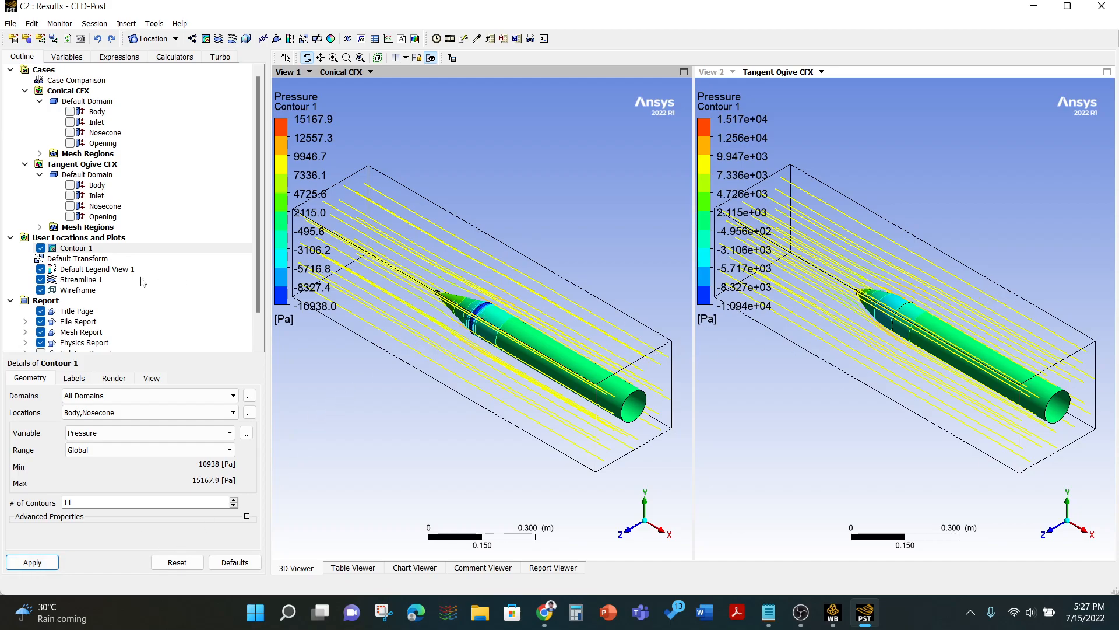
{"action": "left_click", "coordinate": [41, 279]}
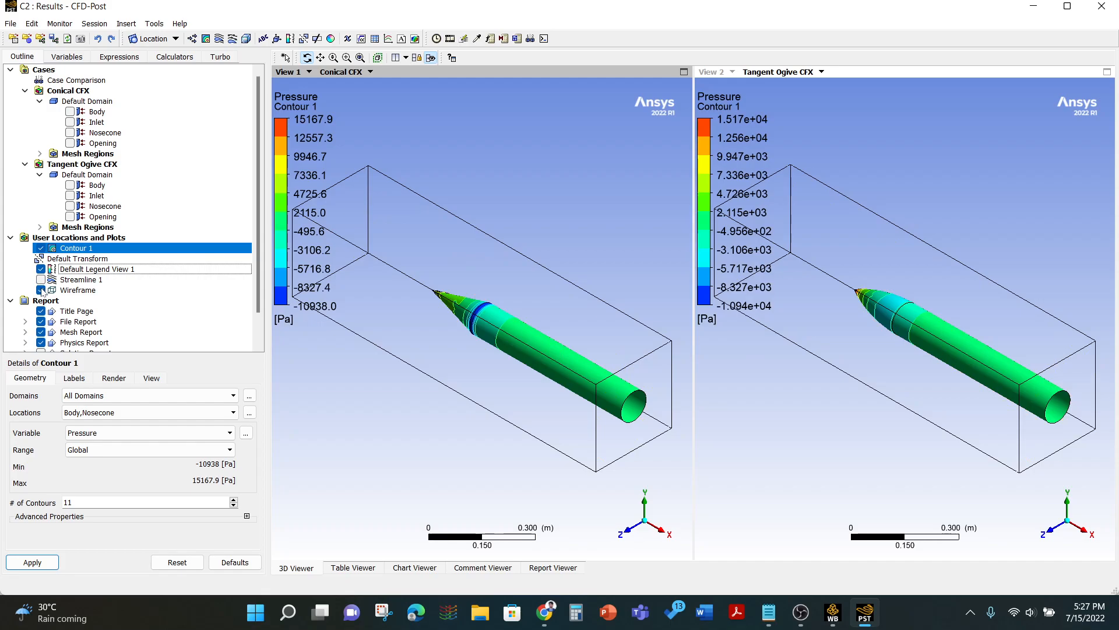
{"action": "left_click", "coordinate": [41, 290]}
Examine the pressure contours on the tangent ogive and conical nose cones up close from an angled view.
{"action": "left_click_drag", "start_coordinate": [375, 324], "coordinate": [431, 444]}
{"action": "left_click_drag", "start_coordinate": [855, 342], "coordinate": [878, 453]}
{"action": "scroll", "coordinate": [945, 382], "scroll_direction": "up", "scroll_amount": 1}
{"action": "scroll", "coordinate": [907, 363], "scroll_direction": "up", "scroll_amount": 2}
{"action": "scroll", "coordinate": [908, 363], "scroll_direction": "up", "scroll_amount": 3}
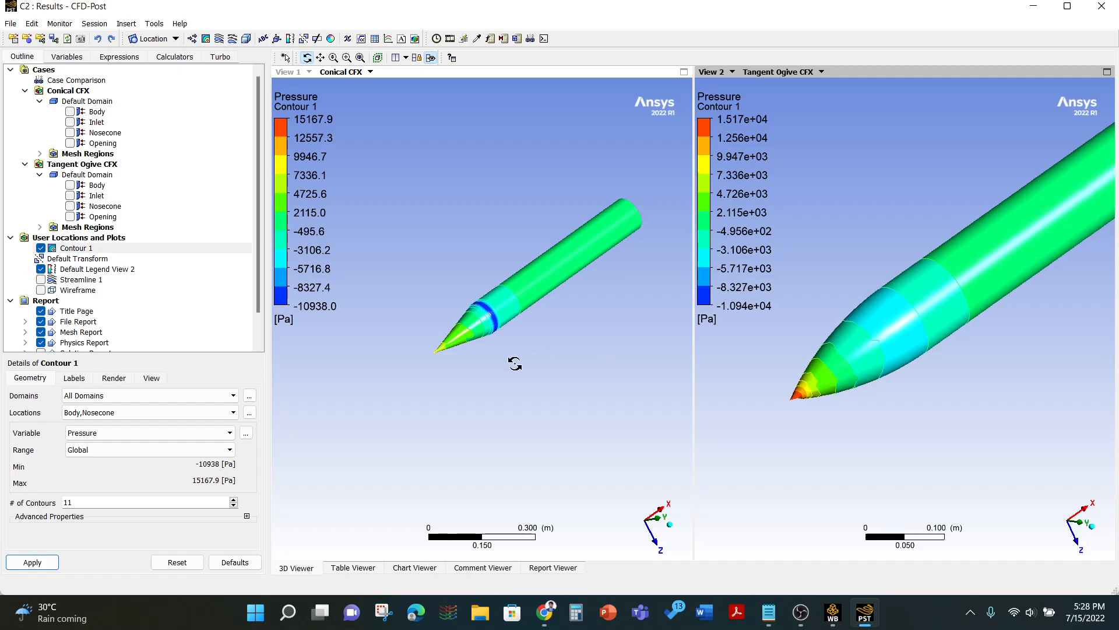
{"action": "scroll", "coordinate": [857, 370], "scroll_direction": "down", "scroll_amount": 2}
{"action": "left_click", "coordinate": [452, 372]}
{"action": "scroll", "coordinate": [453, 371], "scroll_direction": "up", "scroll_amount": 2}
{"action": "scroll", "coordinate": [453, 372], "scroll_direction": "up", "scroll_amount": 6}
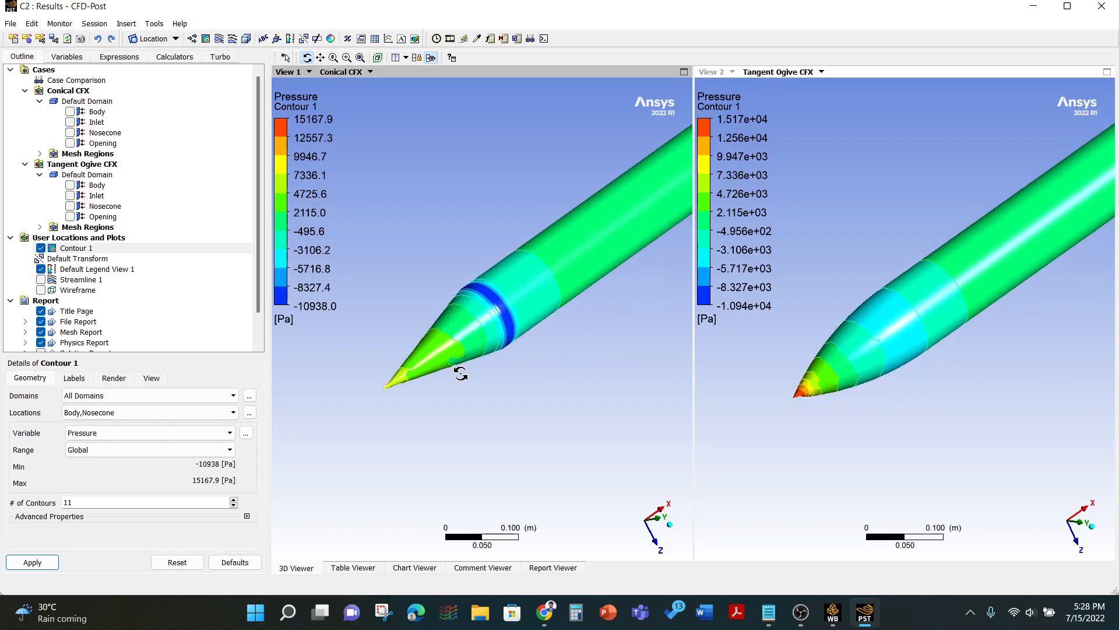
{"action": "scroll", "coordinate": [463, 375], "scroll_direction": "up", "scroll_amount": 1}
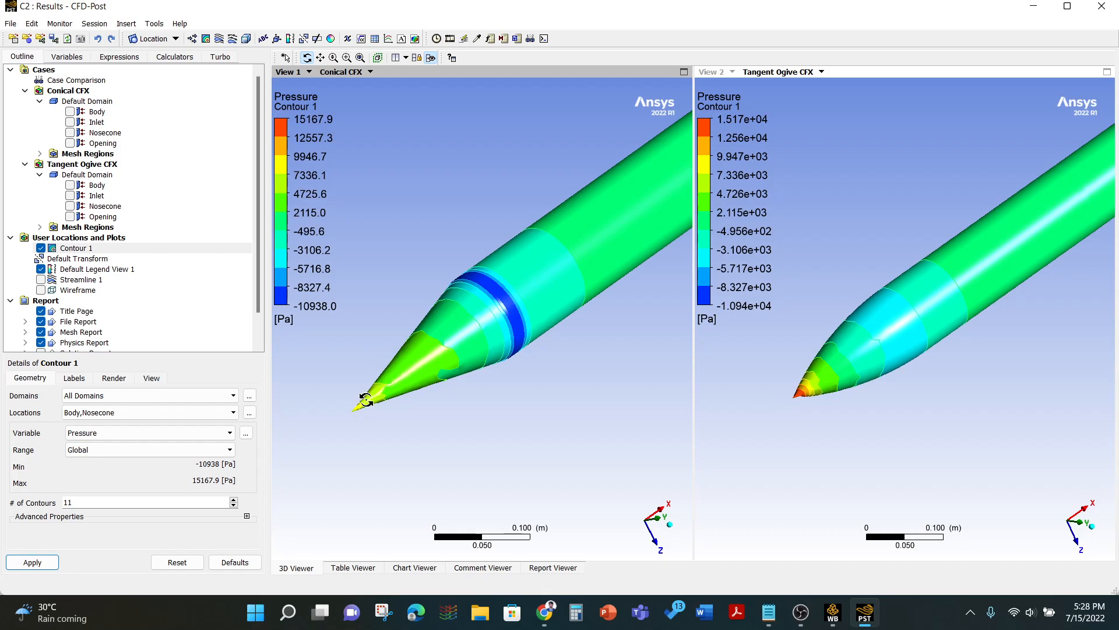
Save a PNG picture of both contour views as Pressure Contour over nose cone in the Nose Cone folder.
{"action": "left_click", "coordinate": [81, 38]}
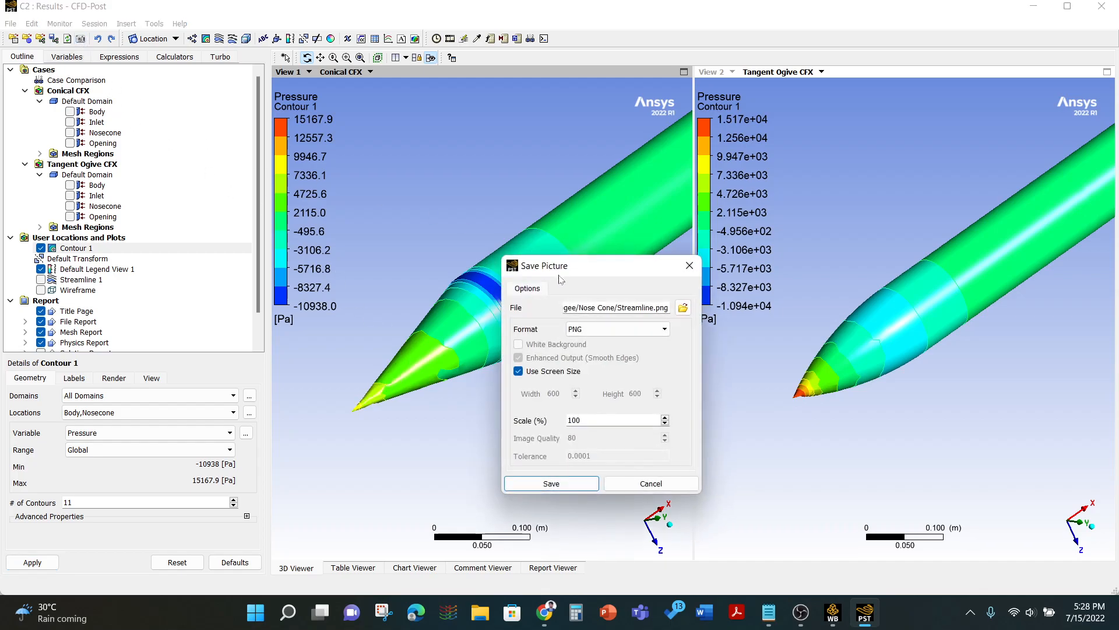
{"action": "left_click", "coordinate": [683, 308]}
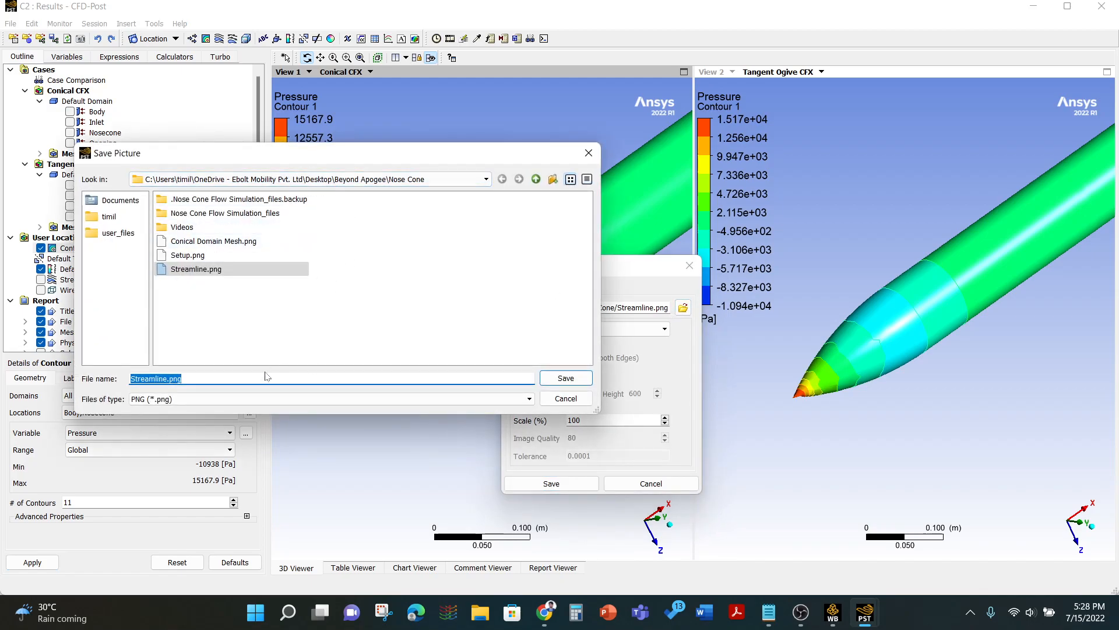
{"action": "type", "text": "Pressure Contour over nose cone"}
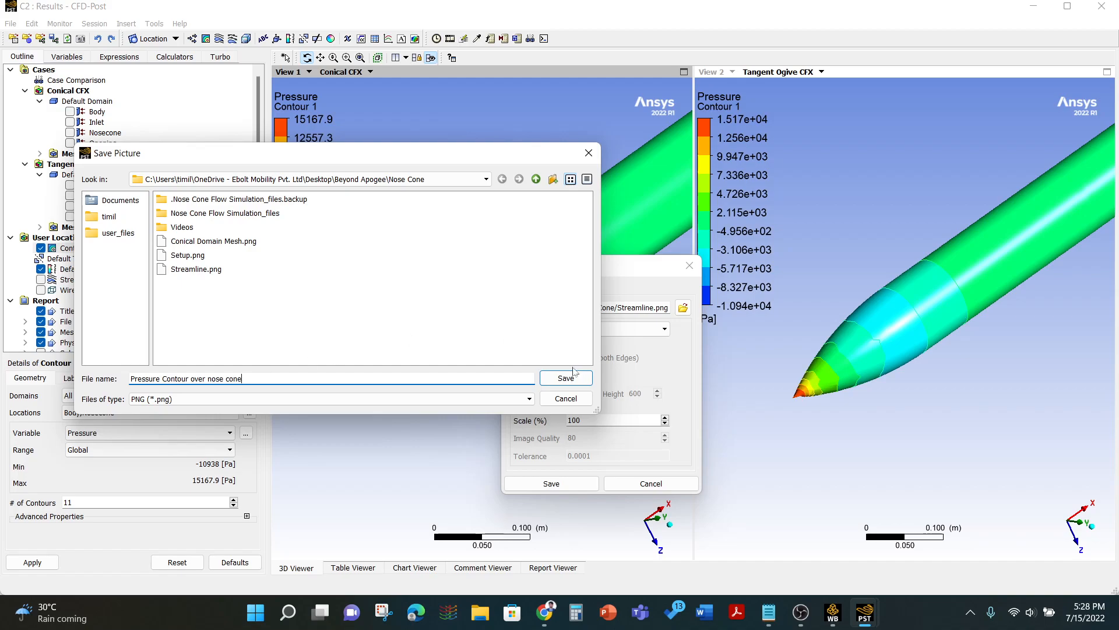
{"action": "left_click", "coordinate": [567, 378]}
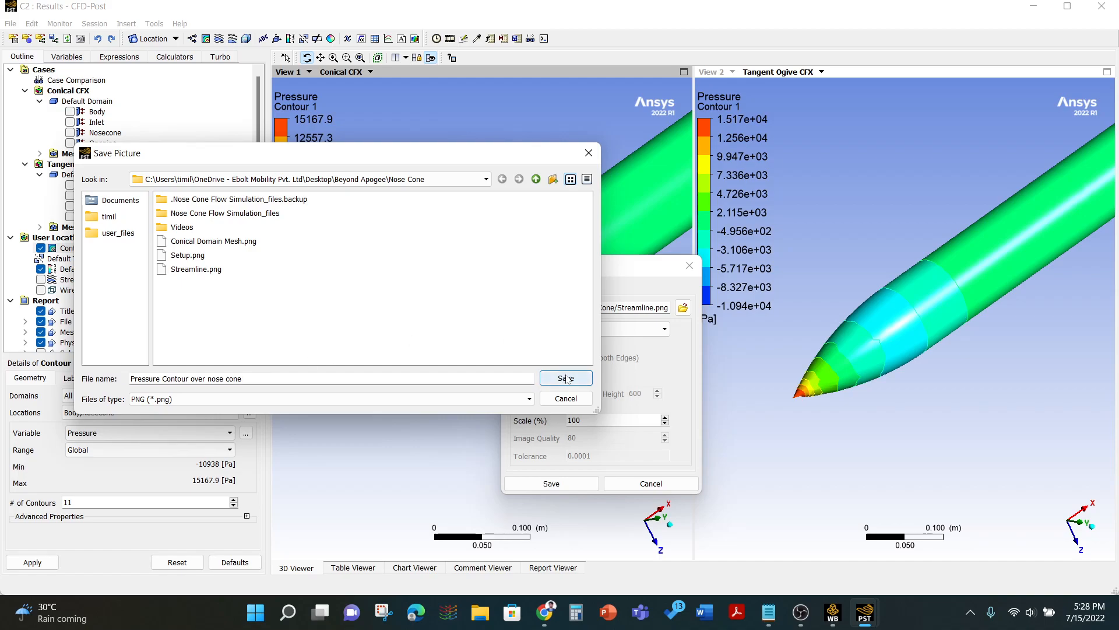
{"action": "left_click", "coordinate": [555, 484]}
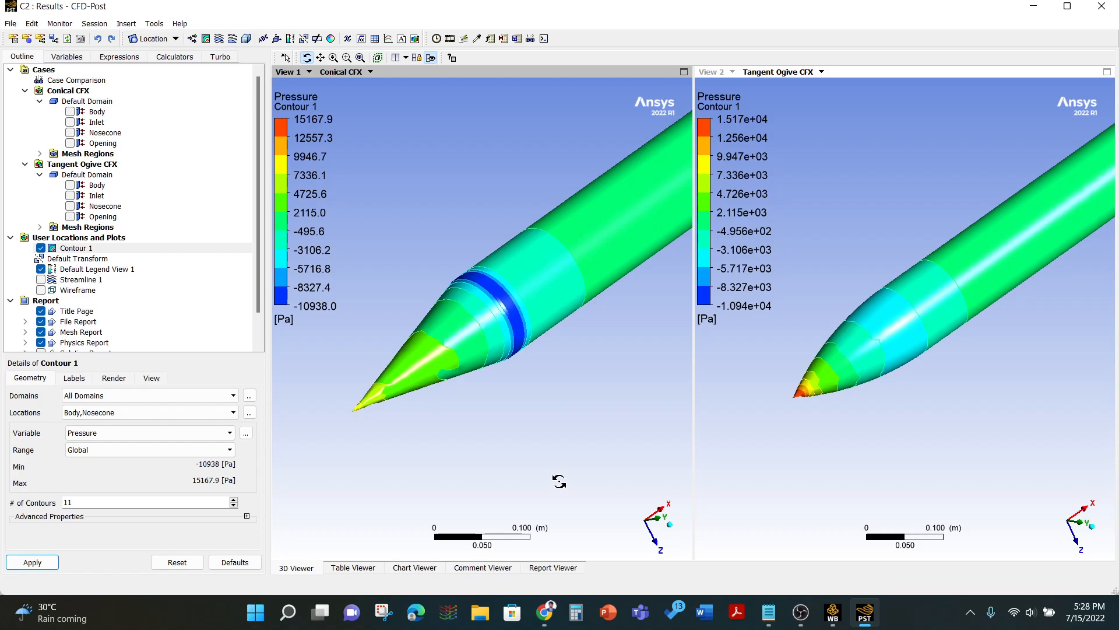
Check the task list in Notepad, and create a ZX slice plane at Y 0.0 m through all domains in CFD-Post.
{"action": "left_click", "coordinate": [768, 614]}
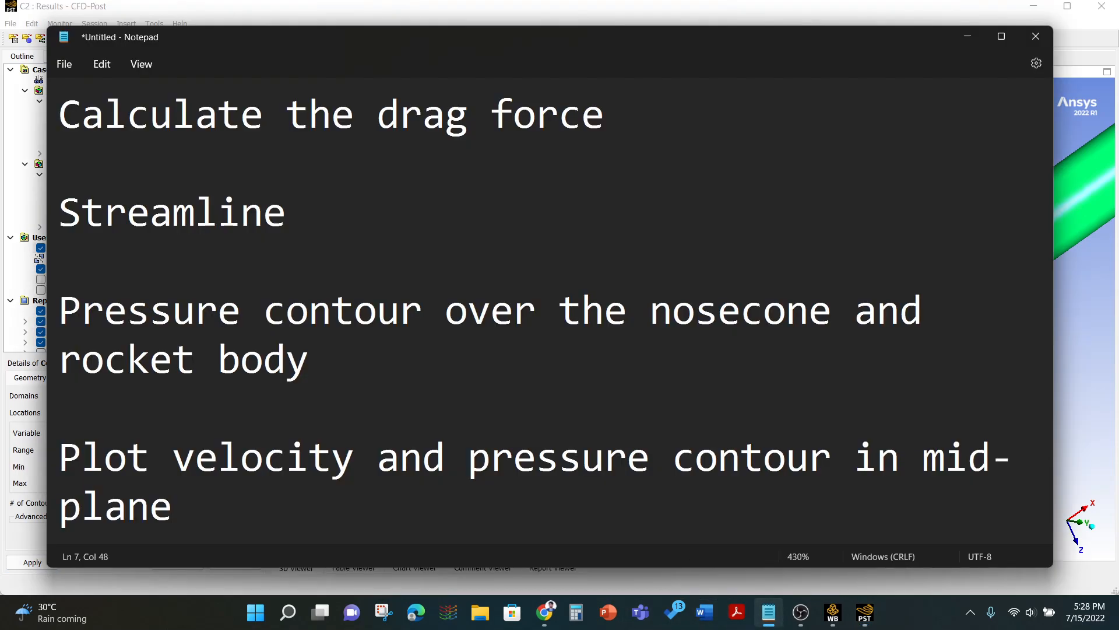
{"action": "left_click", "coordinate": [967, 36]}
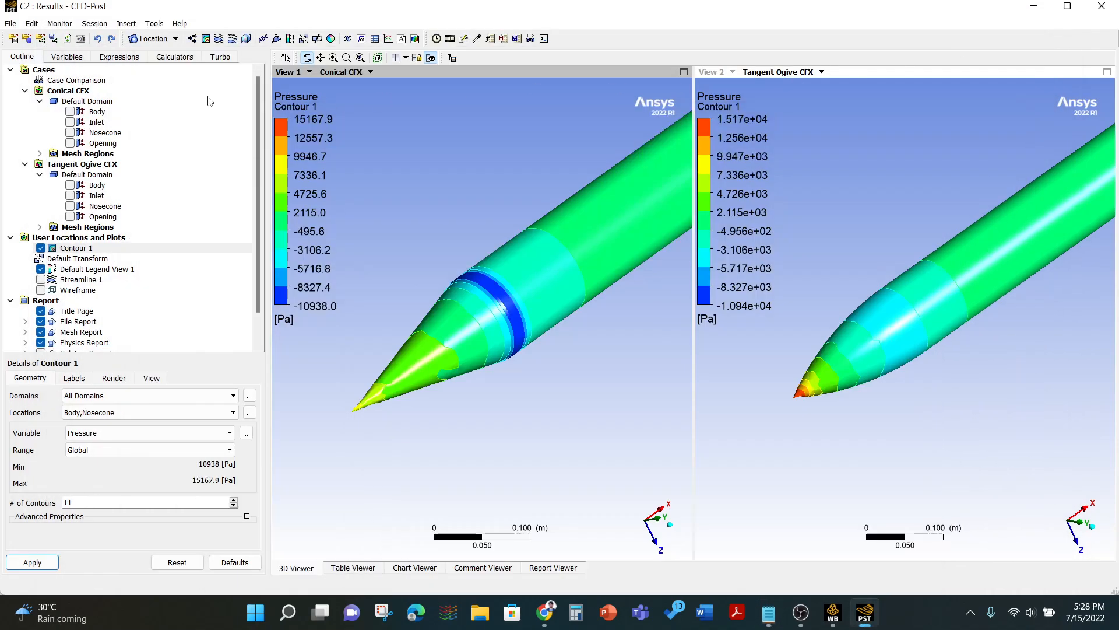
{"action": "left_click", "coordinate": [145, 39]}
{"action": "left_click", "coordinate": [156, 96]}
{"action": "left_click", "coordinate": [192, 151]}
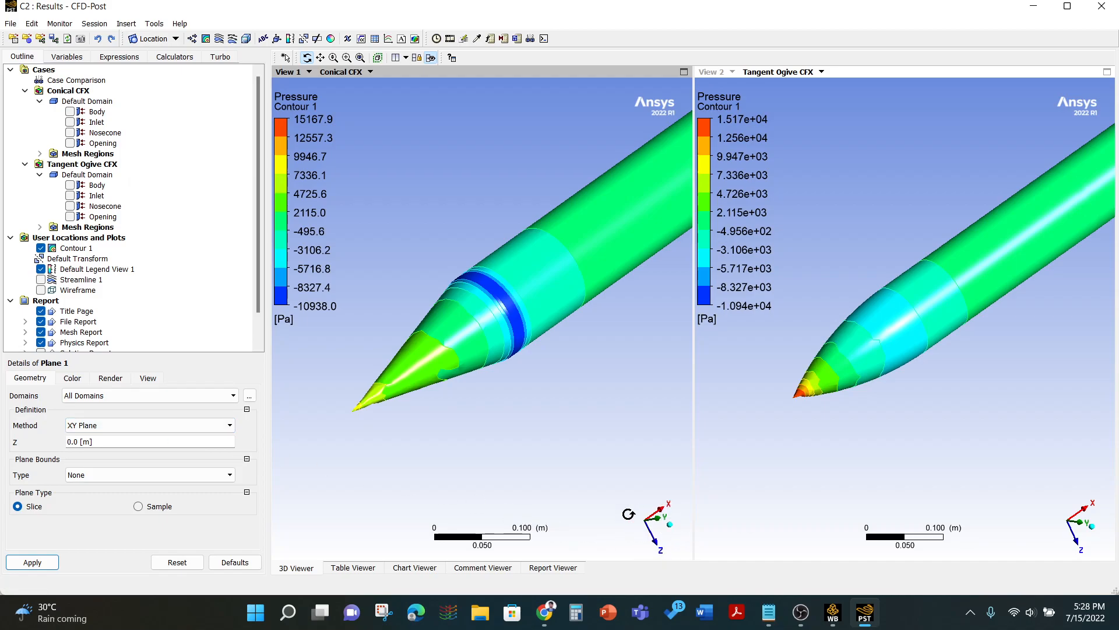
{"action": "left_click", "coordinate": [87, 425]}
{"action": "left_click", "coordinate": [87, 458]}
{"action": "left_click", "coordinate": [41, 562]}
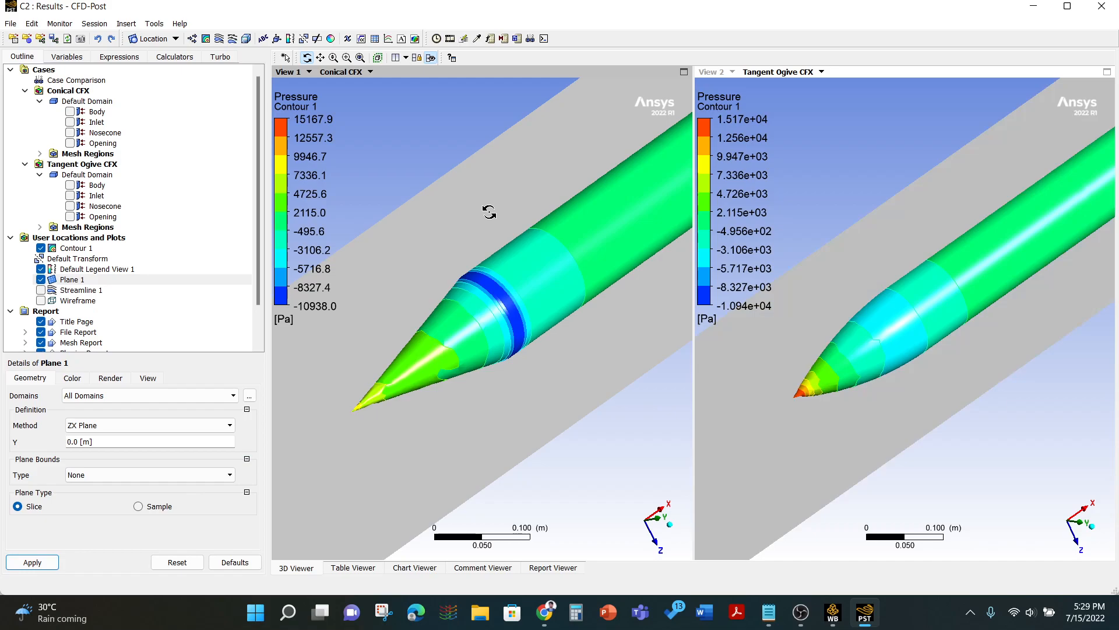
Create a global-range pressure contour on Plane 1 for all domains with 20 contours.
{"action": "left_click", "coordinate": [206, 39]}
{"action": "left_click", "coordinate": [233, 91]}
{"action": "left_click", "coordinate": [77, 414]}
{"action": "left_click", "coordinate": [83, 466]}
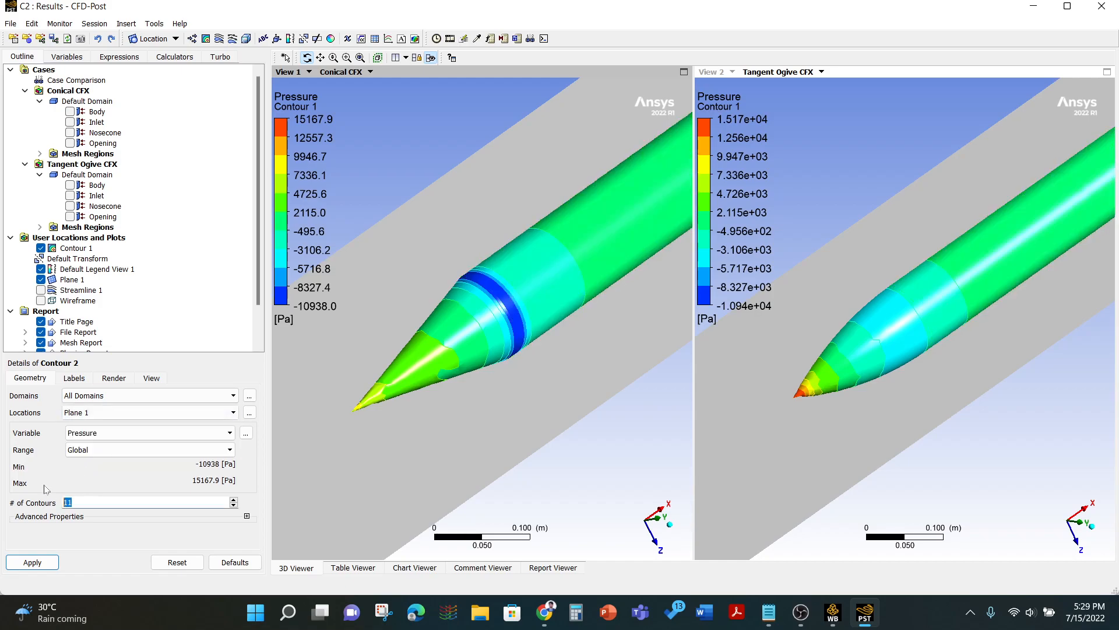
{"action": "left_click", "coordinate": [33, 562]}
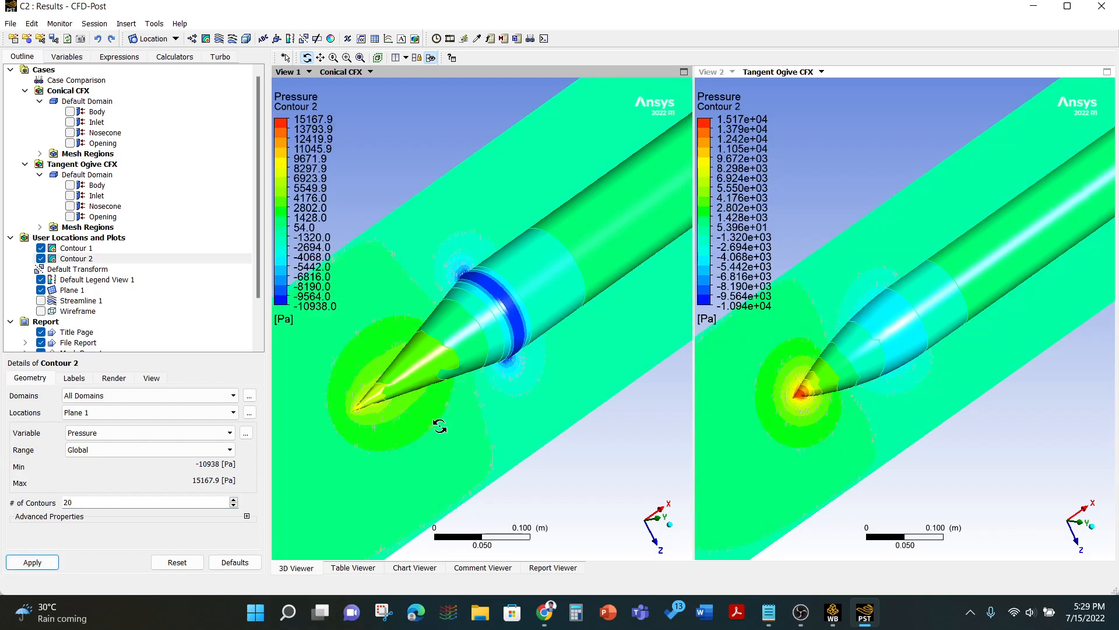
Reduce the Plane 1 pressure contour to 10 contours.
{"action": "double_click", "coordinate": [67, 502]}
{"action": "type", "text": "10"}
{"action": "left_click", "coordinate": [33, 562]}
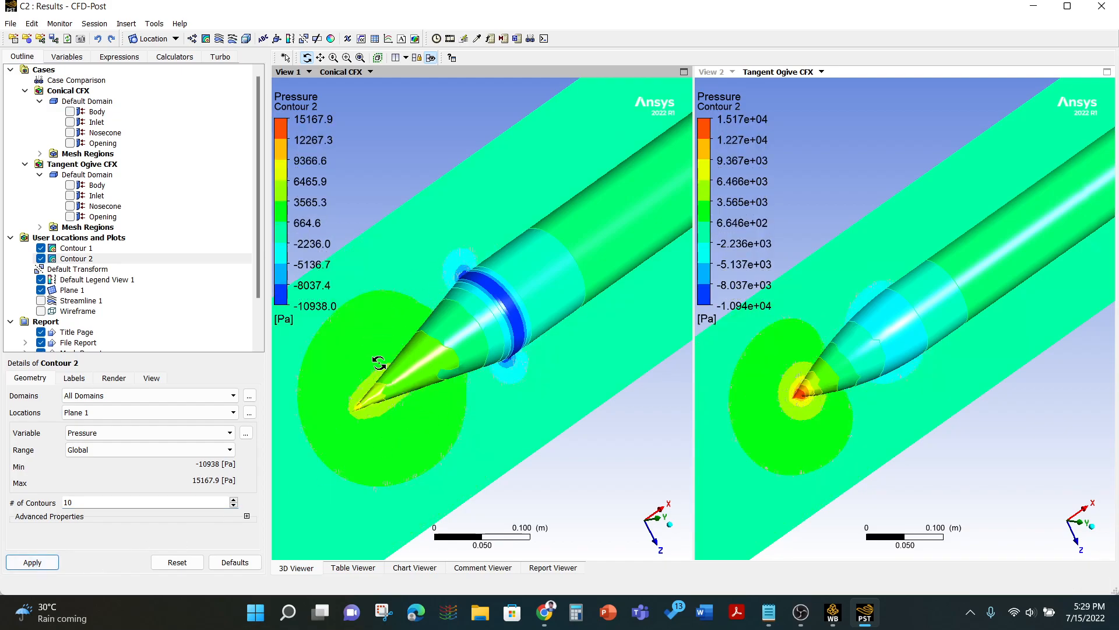
Hide Contour 1 on the surfaces and show the plain Body and Nosecone boundaries of both cases.
{"action": "left_click", "coordinate": [40, 249]}
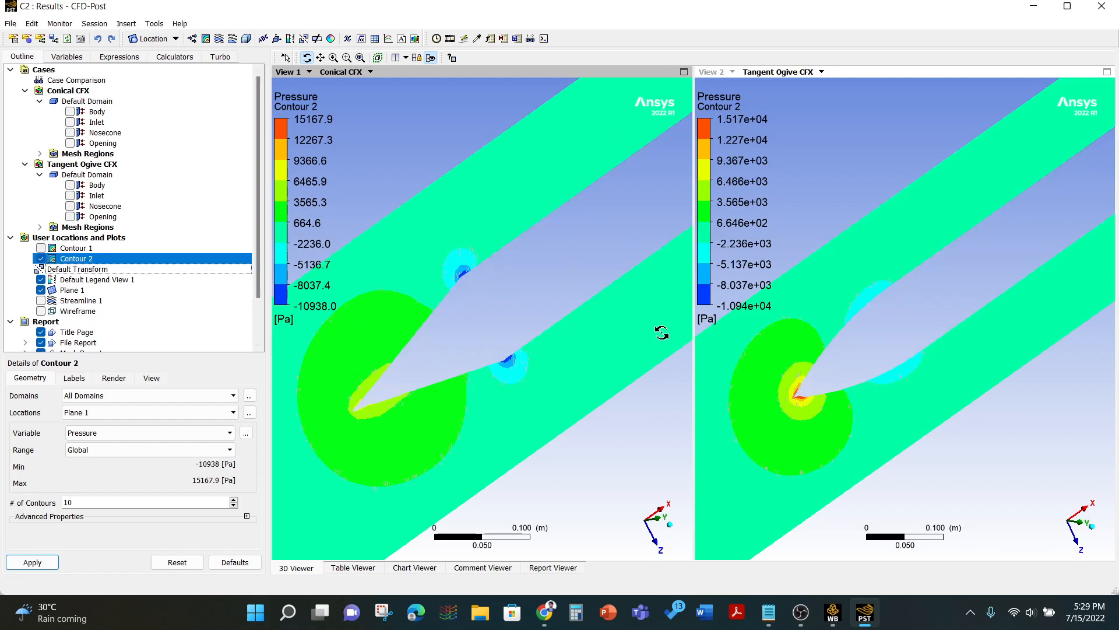
{"action": "left_click", "coordinate": [70, 112]}
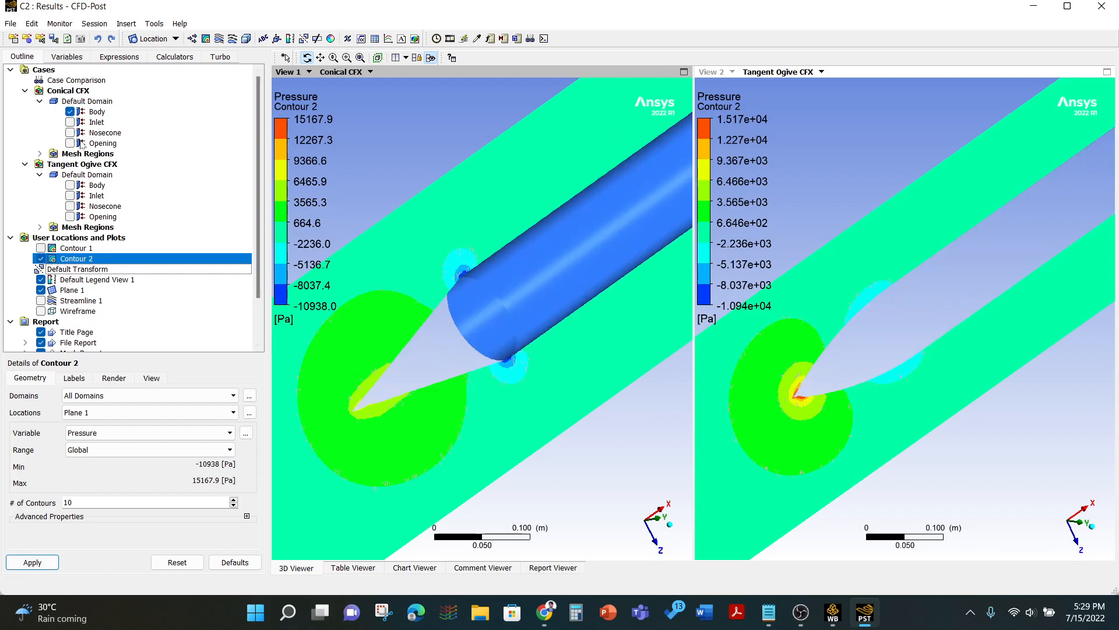
{"action": "left_click", "coordinate": [70, 185]}
{"action": "left_click", "coordinate": [70, 133]}
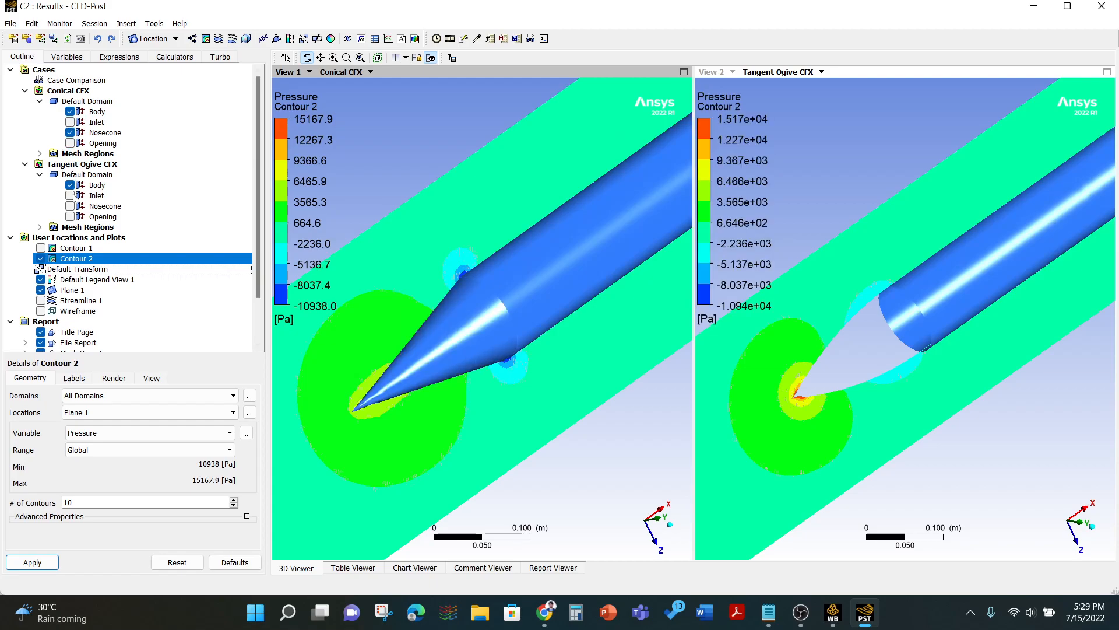
{"action": "left_click", "coordinate": [67, 207]}
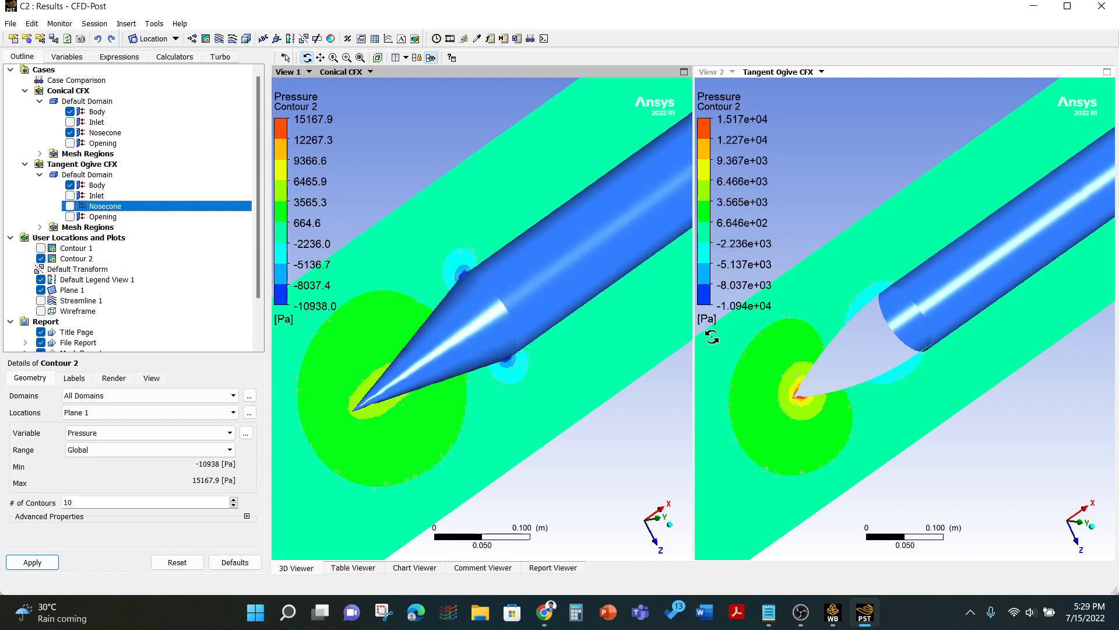
{"action": "left_click", "coordinate": [70, 206]}
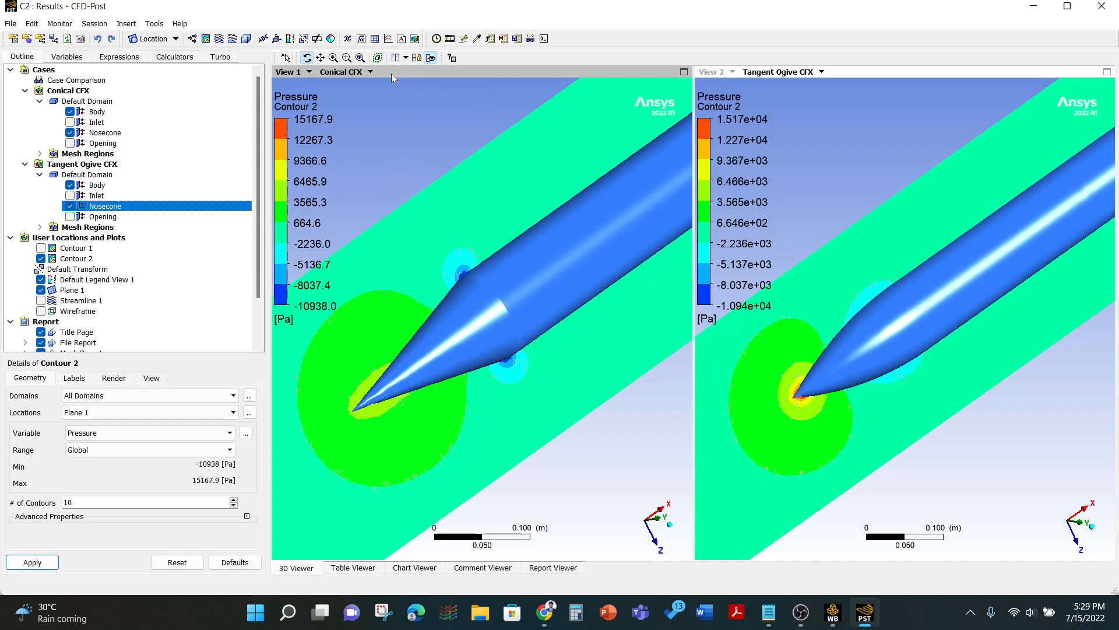
Stack the two views one above the other and orient both cases along the Y axis to face the ZX plane.
{"action": "left_click", "coordinate": [406, 58]}
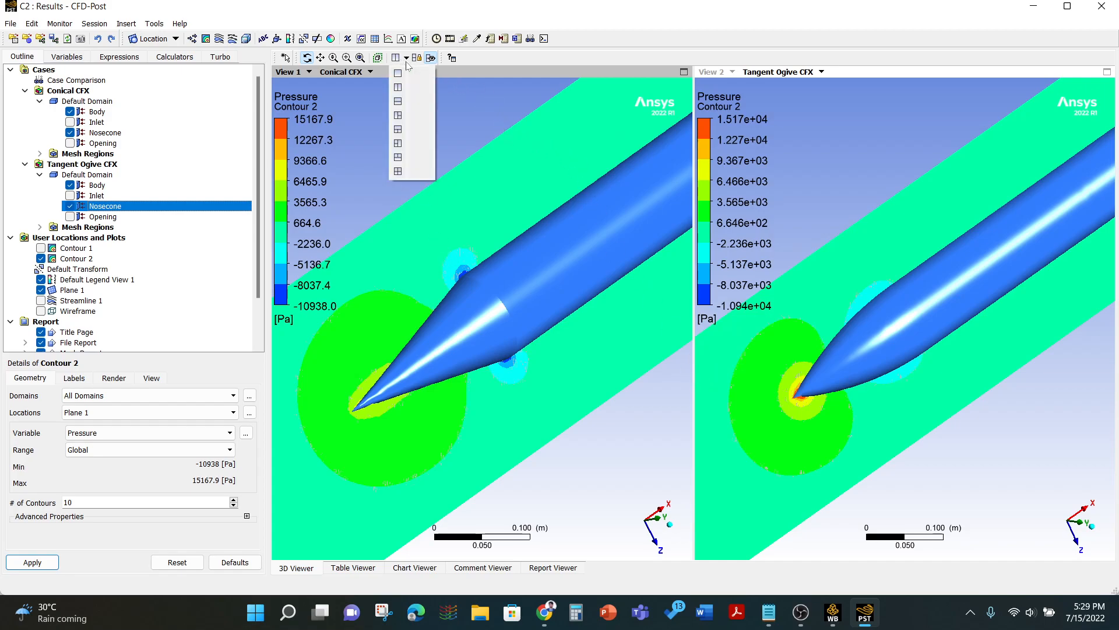
{"action": "left_click", "coordinate": [401, 101]}
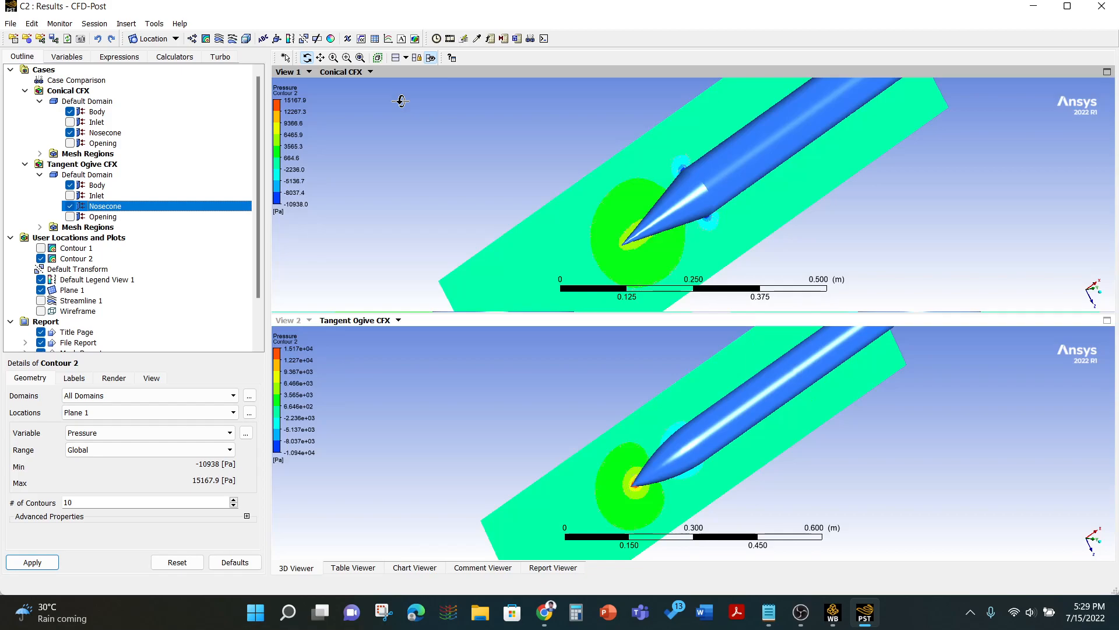
{"action": "left_click", "coordinate": [952, 217]}
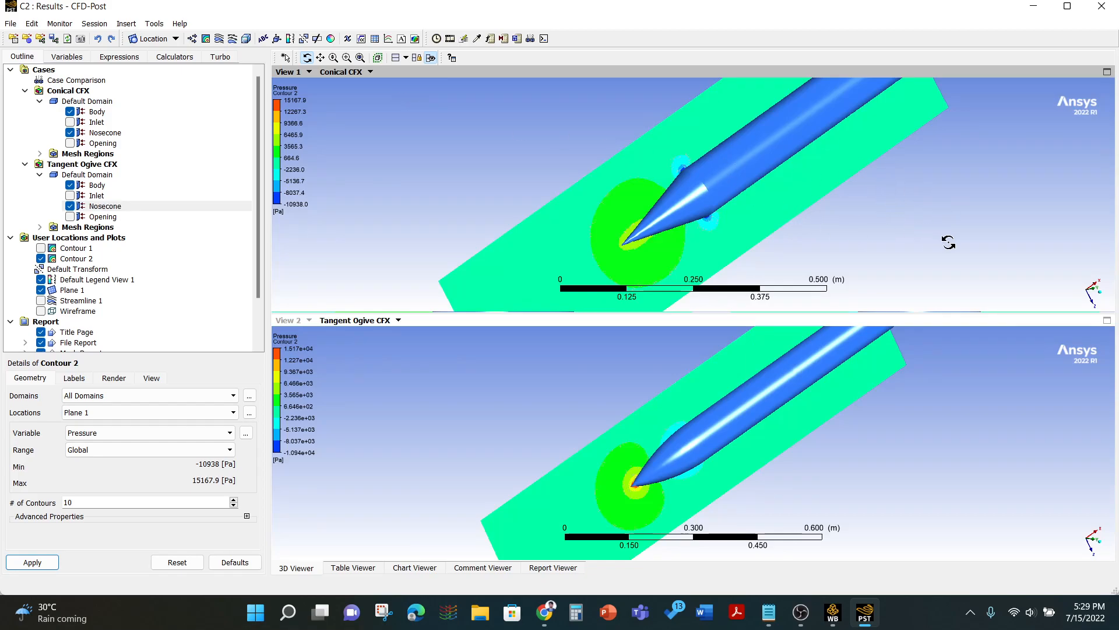
{"action": "left_click", "coordinate": [1095, 296]}
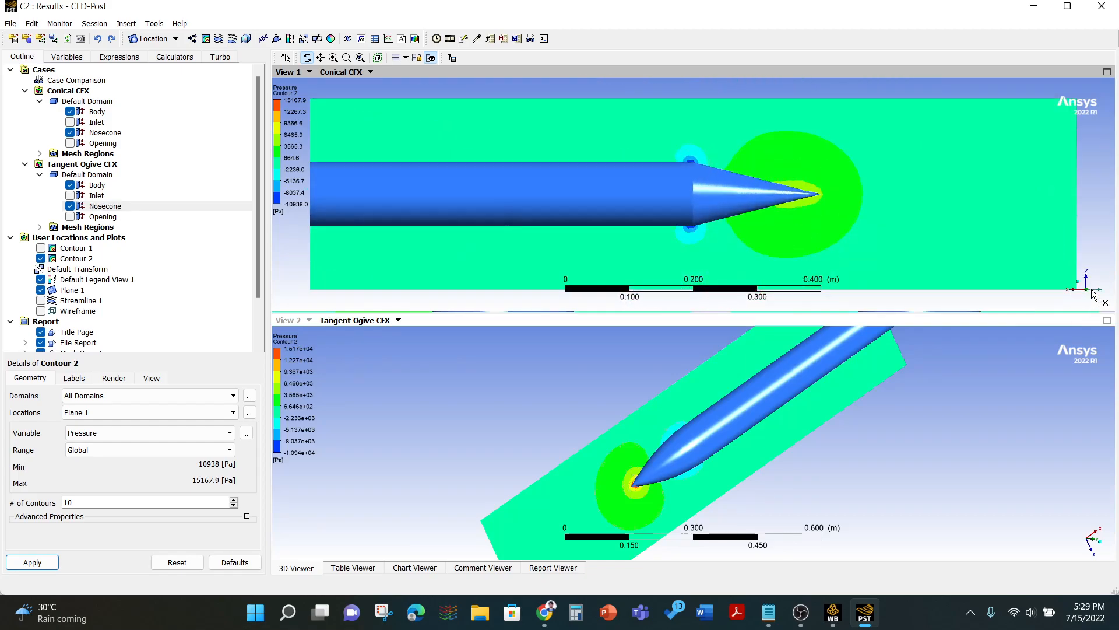
{"action": "left_click", "coordinate": [1092, 542]}
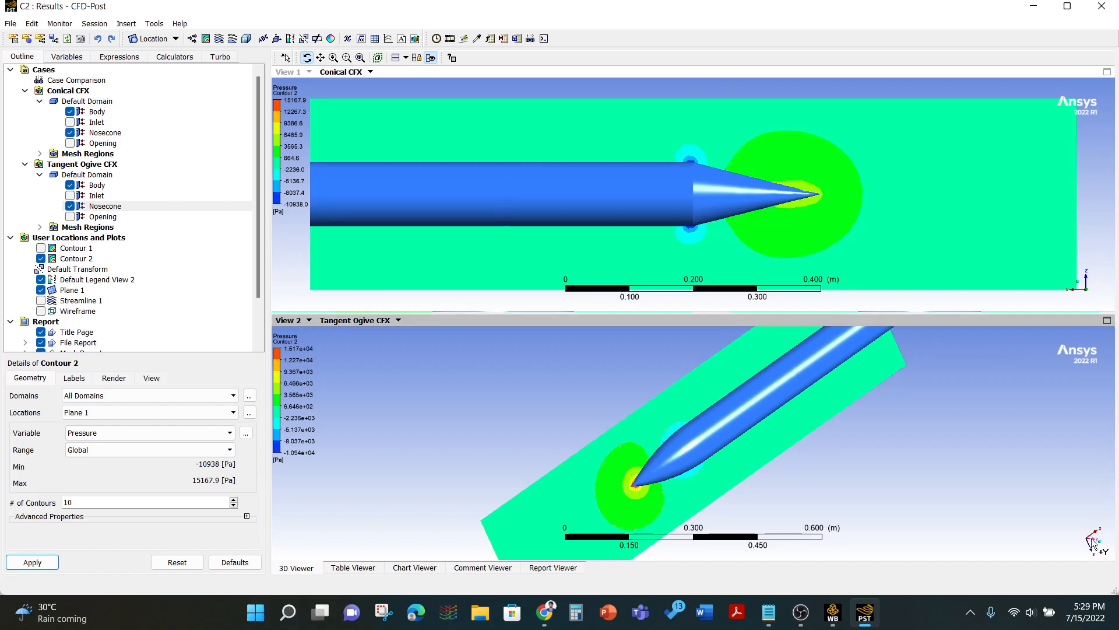
{"action": "left_click", "coordinate": [1085, 539]}
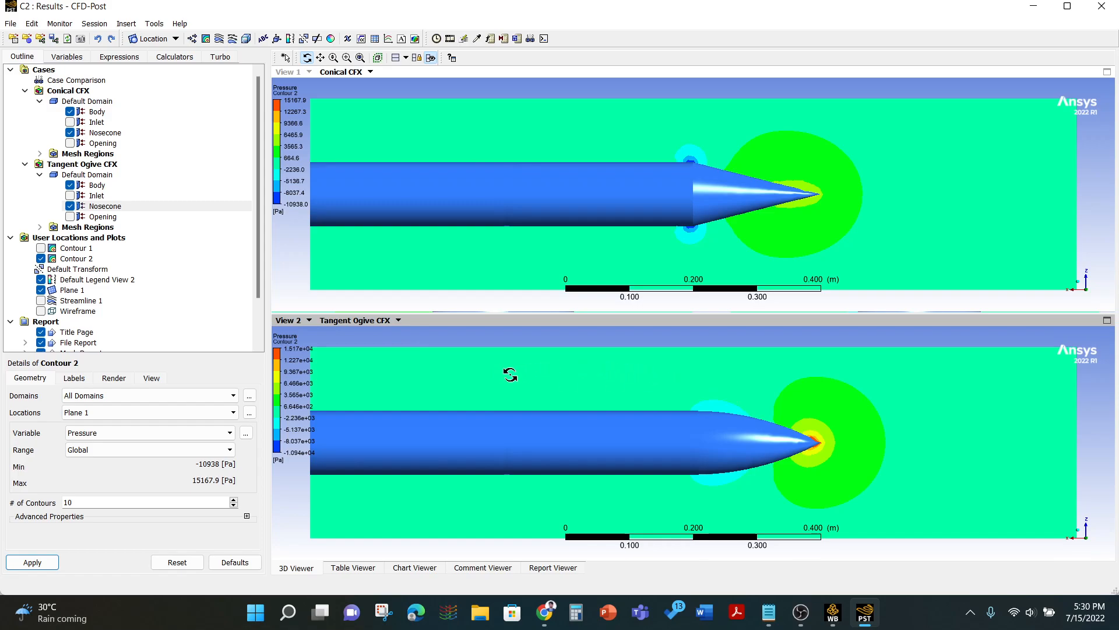
Save a PNG picture of both views as Pressure Contour in mid plane in the Nose Cone folder.
{"action": "left_click", "coordinate": [80, 40]}
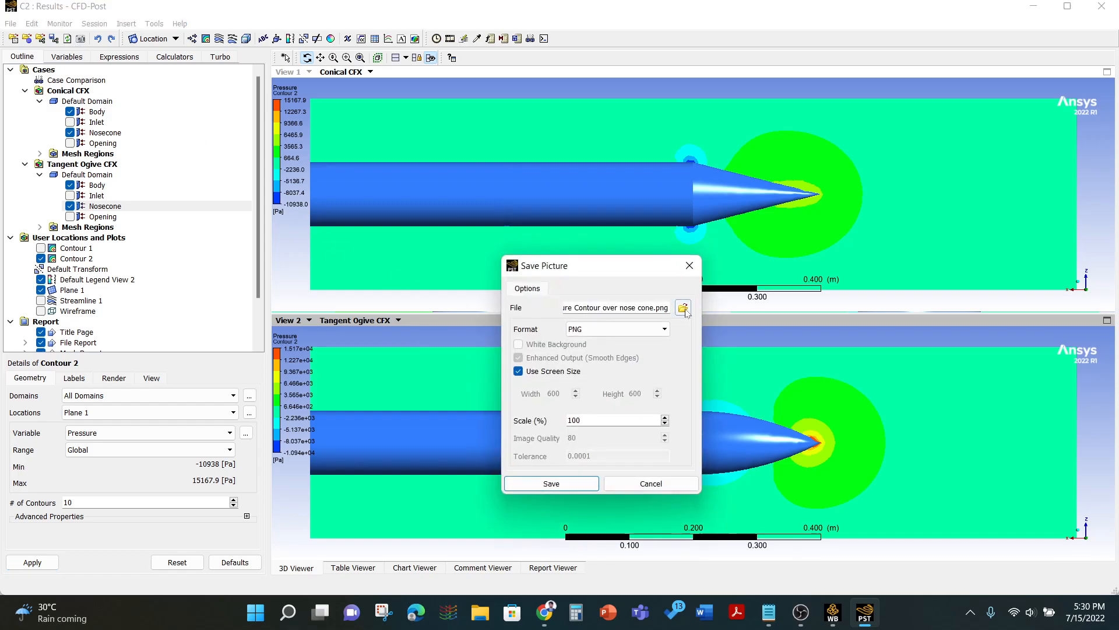
{"action": "left_click", "coordinate": [683, 309]}
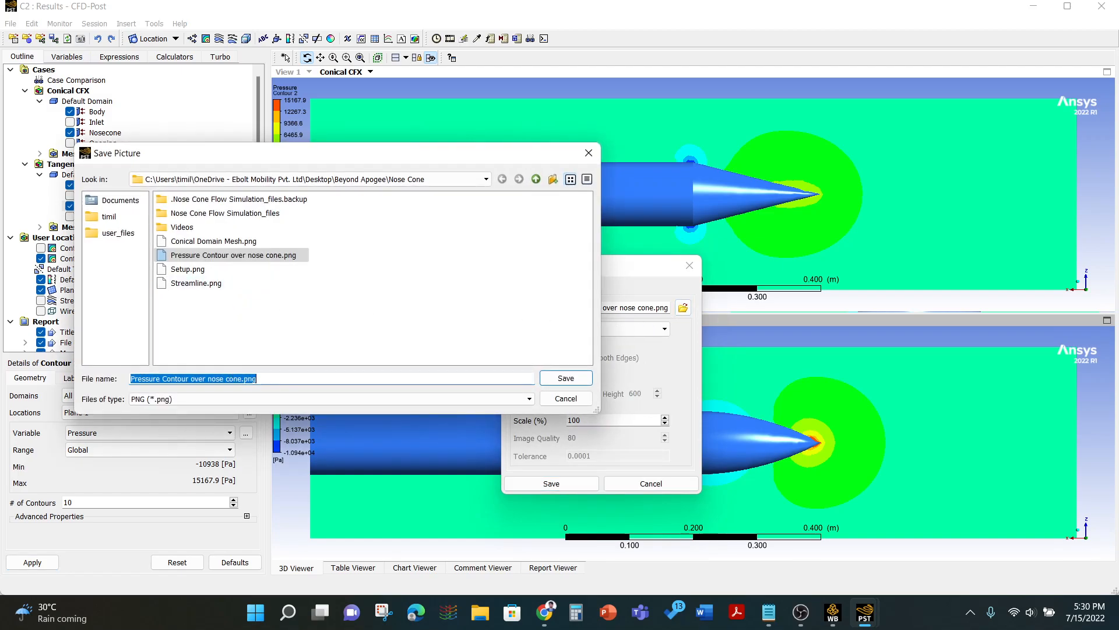
{"action": "left_click_drag", "start_coordinate": [260, 379], "coordinate": [194, 379]}
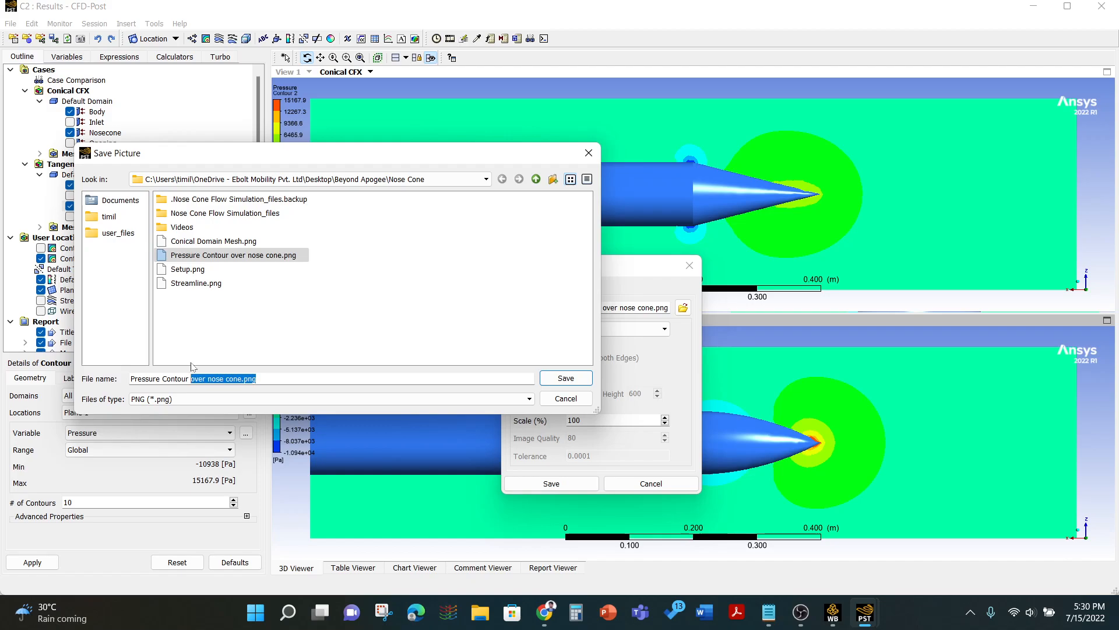
{"action": "type", "text": "our in mid plane"}
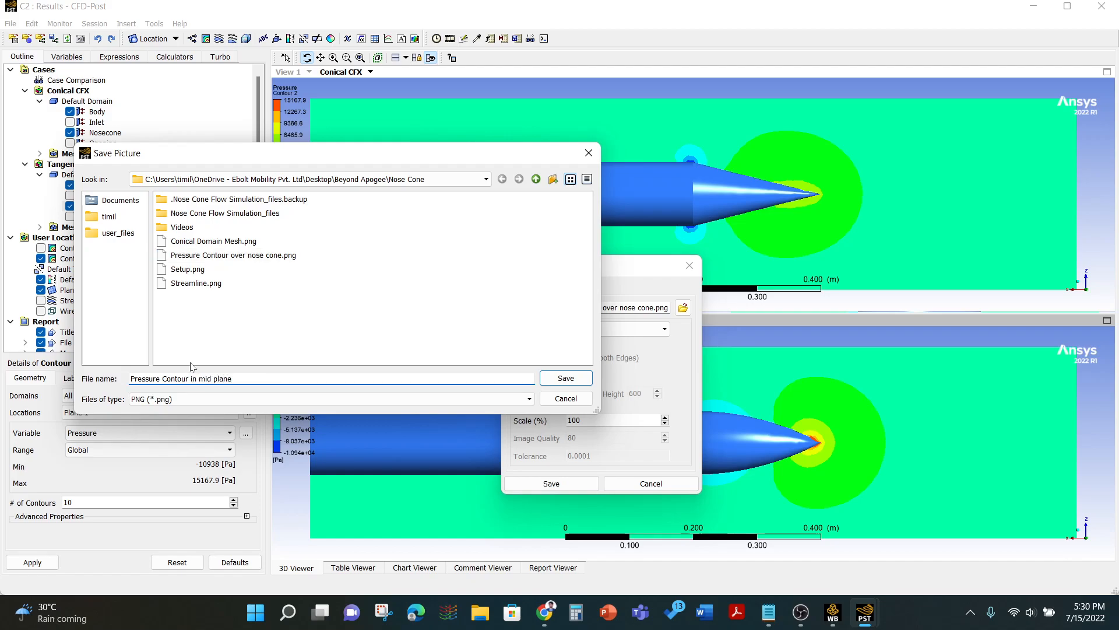
{"action": "left_click", "coordinate": [557, 379]}
{"action": "left_click", "coordinate": [560, 488]}
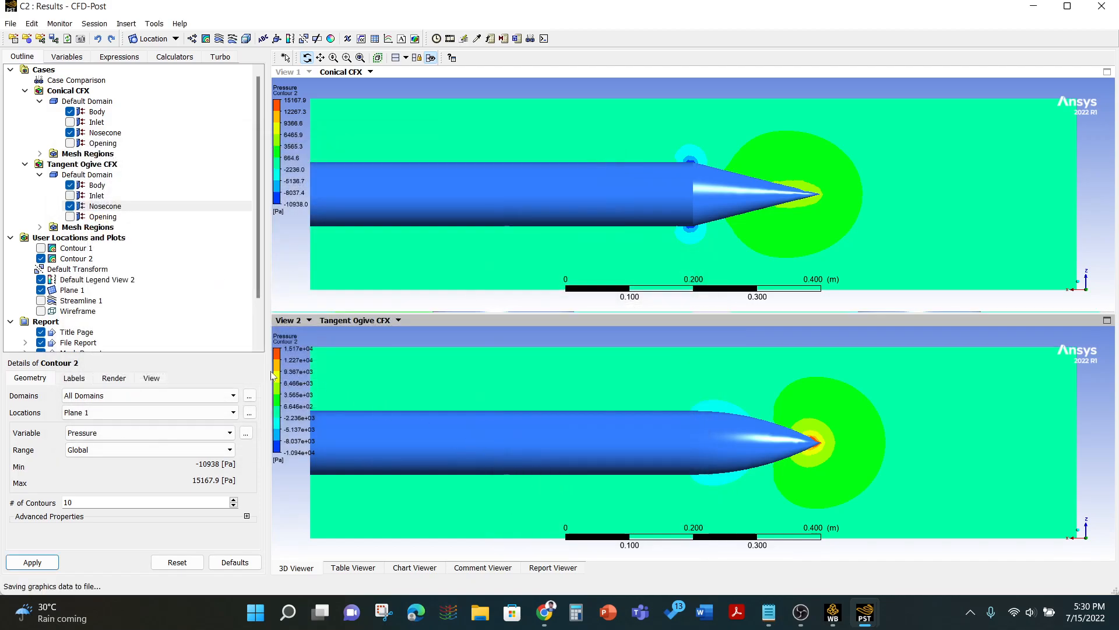
Change the variable of Contour 2 on the mid plane to Velocity.
{"action": "left_click", "coordinate": [99, 433]}
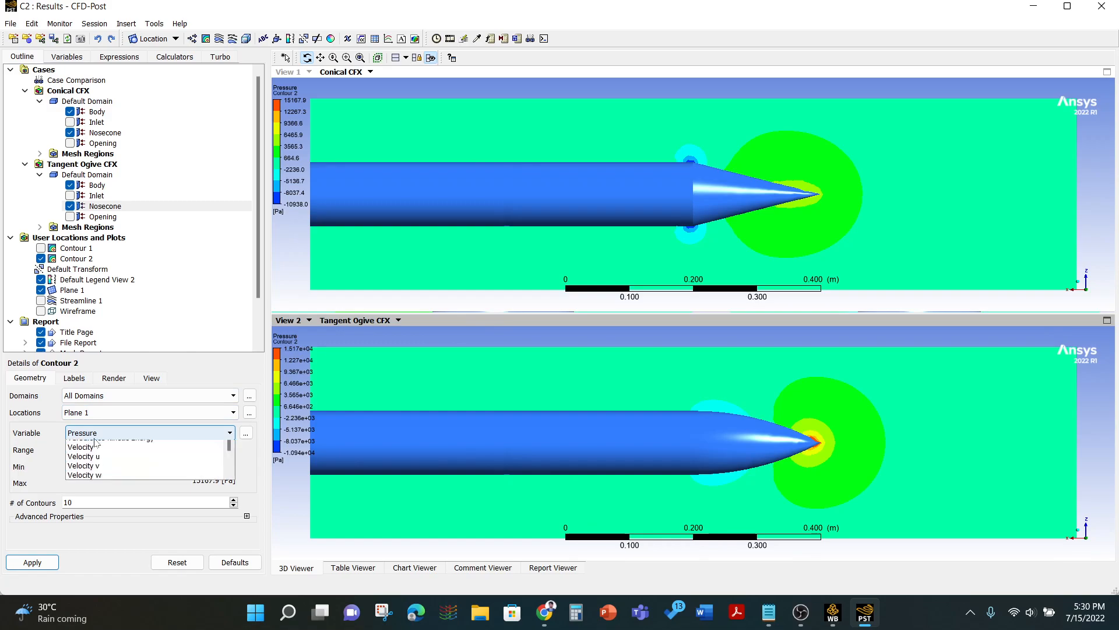
{"action": "left_click", "coordinate": [99, 501]}
{"action": "left_click", "coordinate": [32, 562]}
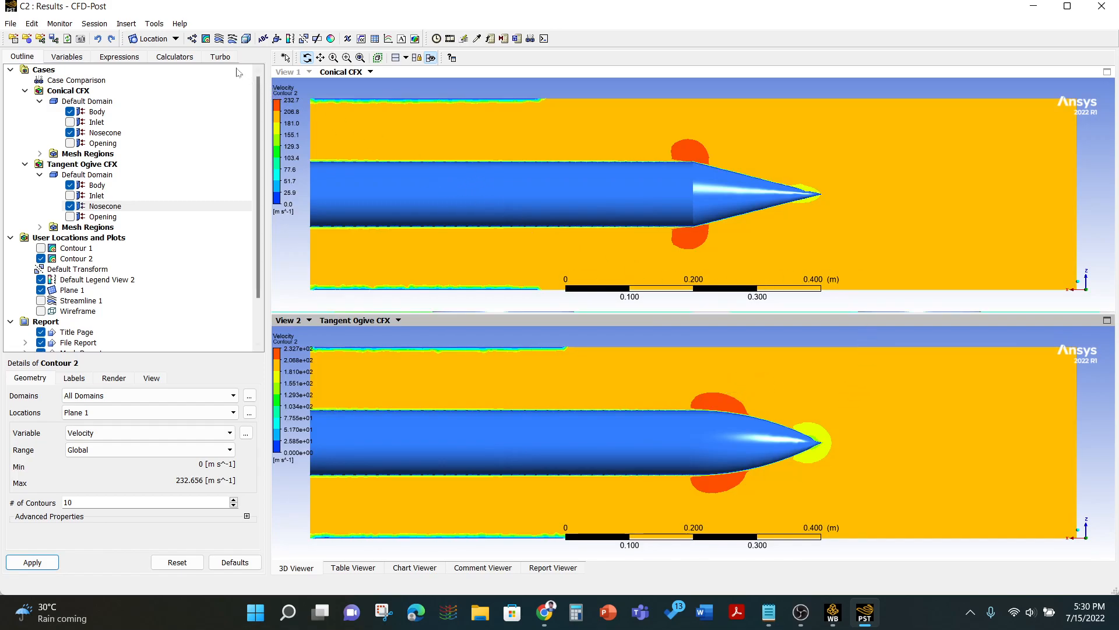
Save a PNG picture of both velocity views as Velocity Contour in mid plane in the Nose Cone folder.
{"action": "left_click", "coordinate": [80, 39]}
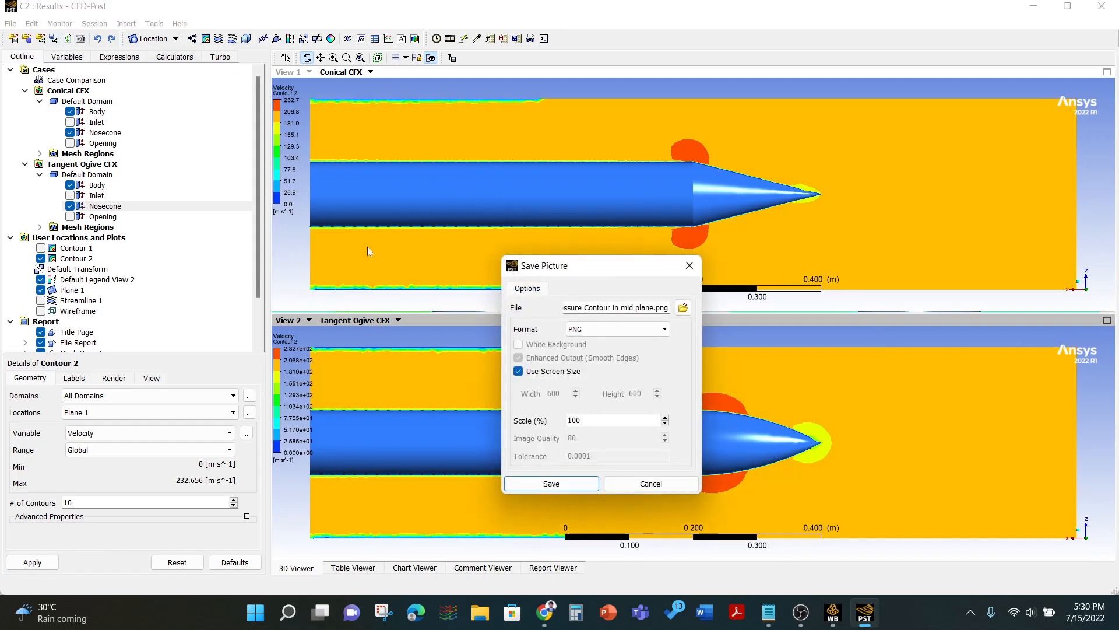
{"action": "left_click", "coordinate": [683, 307]}
{"action": "left_click", "coordinate": [148, 379]}
{"action": "left_click_drag", "start_coordinate": [142, 378], "coordinate": [96, 367]}
{"action": "key", "text": "BackSpace"}
{"action": "key", "text": "Delete"}
{"action": "type", "text": "Veloci"}
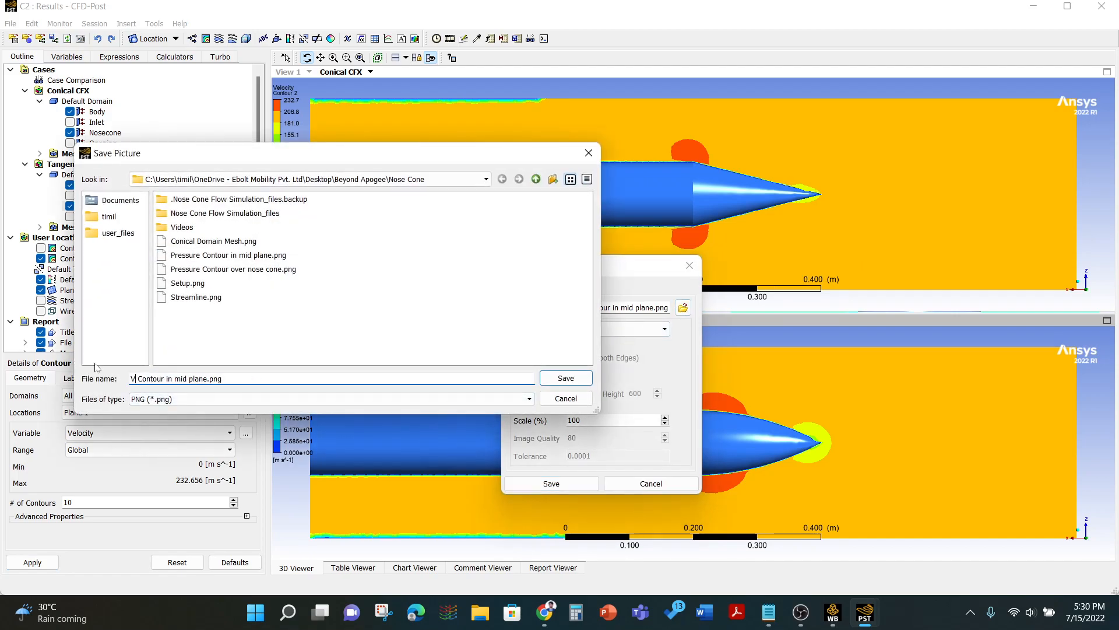
{"action": "type", "text": "ty"}
{"action": "left_click", "coordinate": [553, 379]}
{"action": "left_click", "coordinate": [551, 484]}
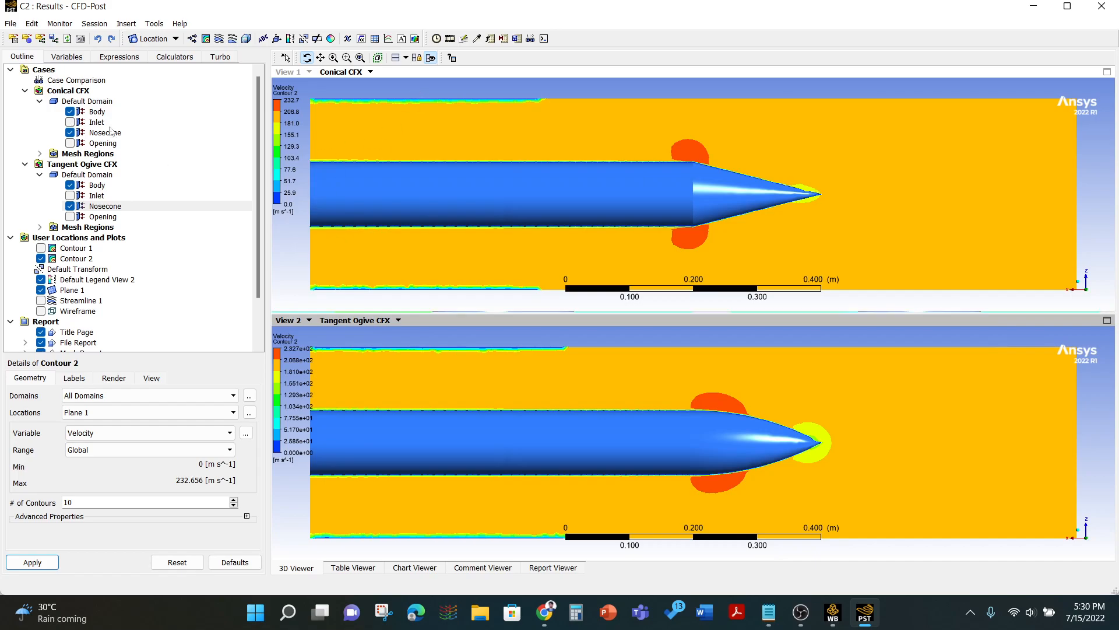
Maximize the Tangent Ogive CFX view and set its legend values to fixed notation with a precision of 1.
{"action": "left_click", "coordinate": [1108, 319]}
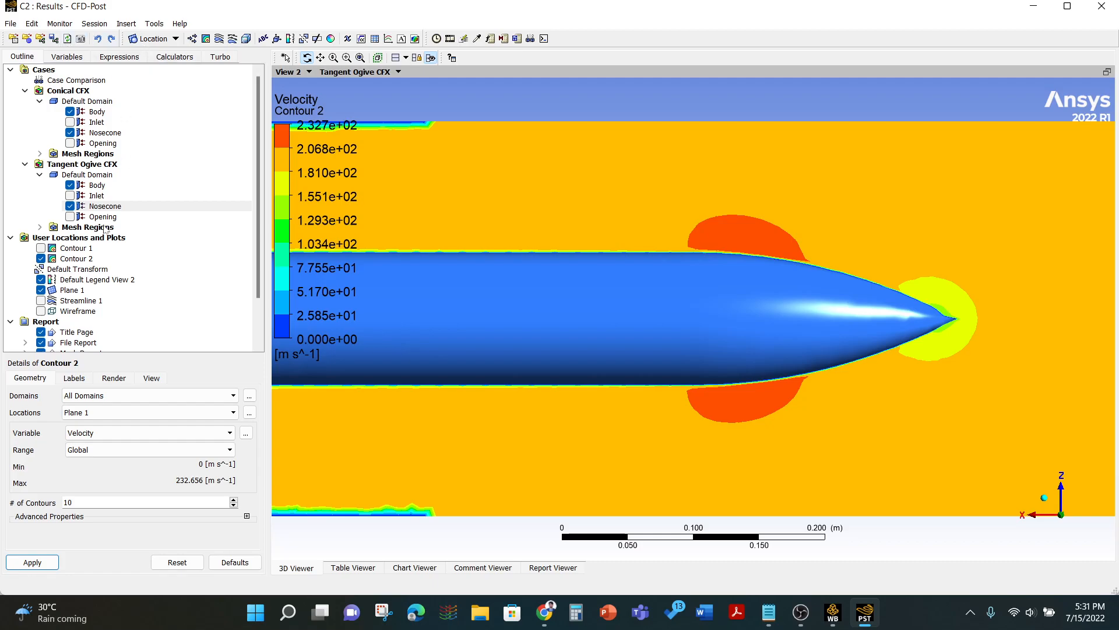
{"action": "left_click", "coordinate": [119, 280]}
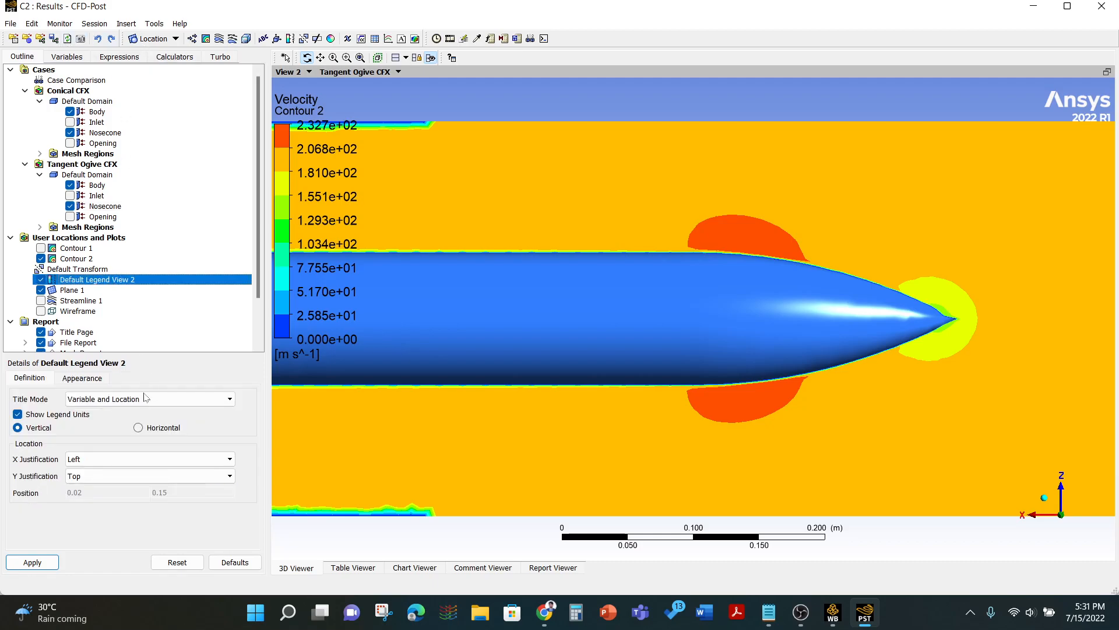
{"action": "left_click", "coordinate": [100, 378]}
{"action": "left_click", "coordinate": [184, 457]}
{"action": "left_click", "coordinate": [165, 476]}
{"action": "type", "text": "1"}
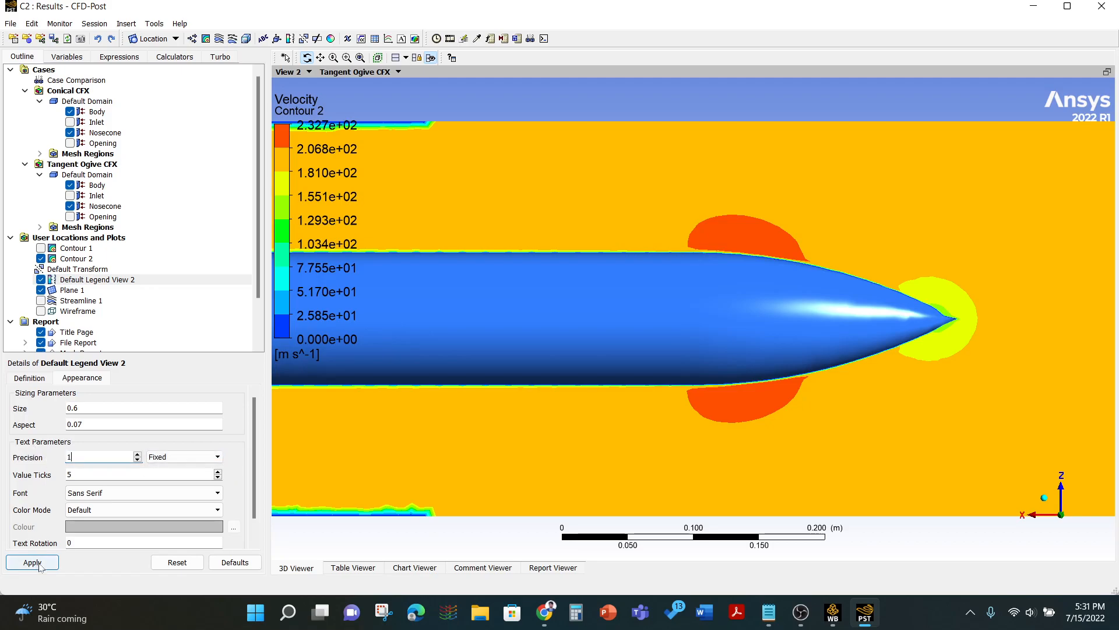
{"action": "left_click", "coordinate": [33, 562]}
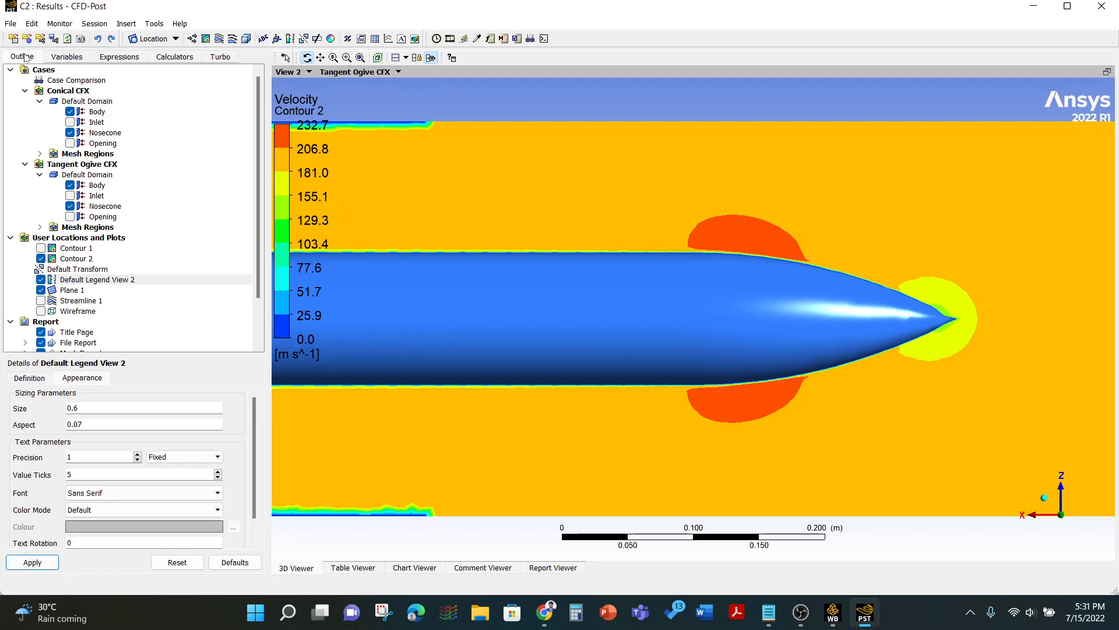
Save the maximized view as PNG Velocity Contour in mid plane for tangent ogive nose cone, and restore the two-view layout.
{"action": "left_click", "coordinate": [80, 39]}
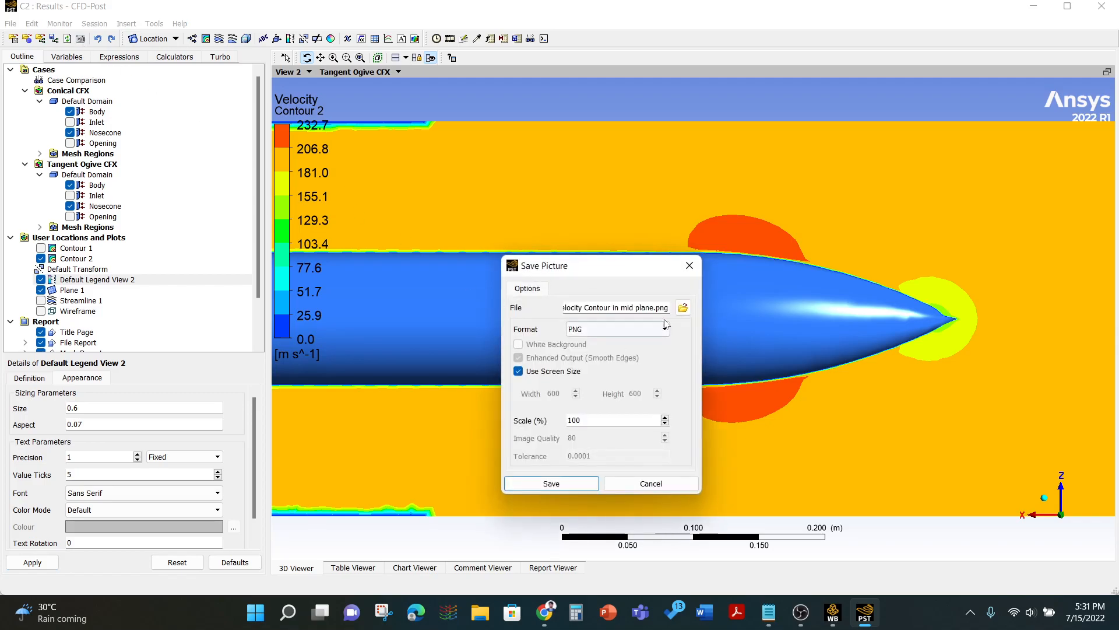
{"action": "left_click", "coordinate": [683, 308]}
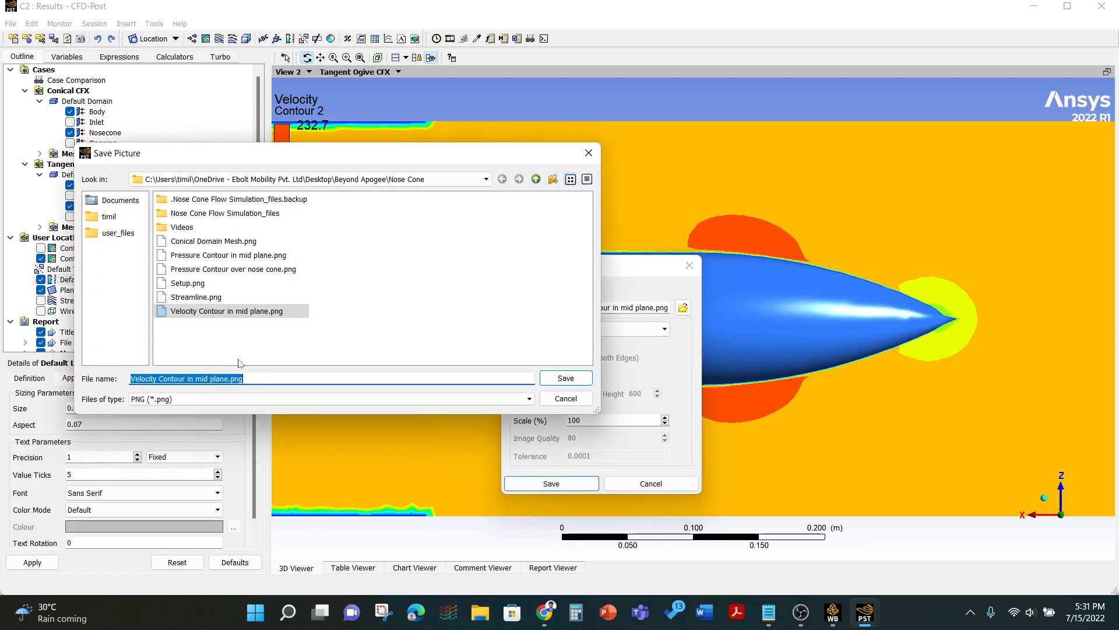
{"action": "type", "text": "Velocit;y"}
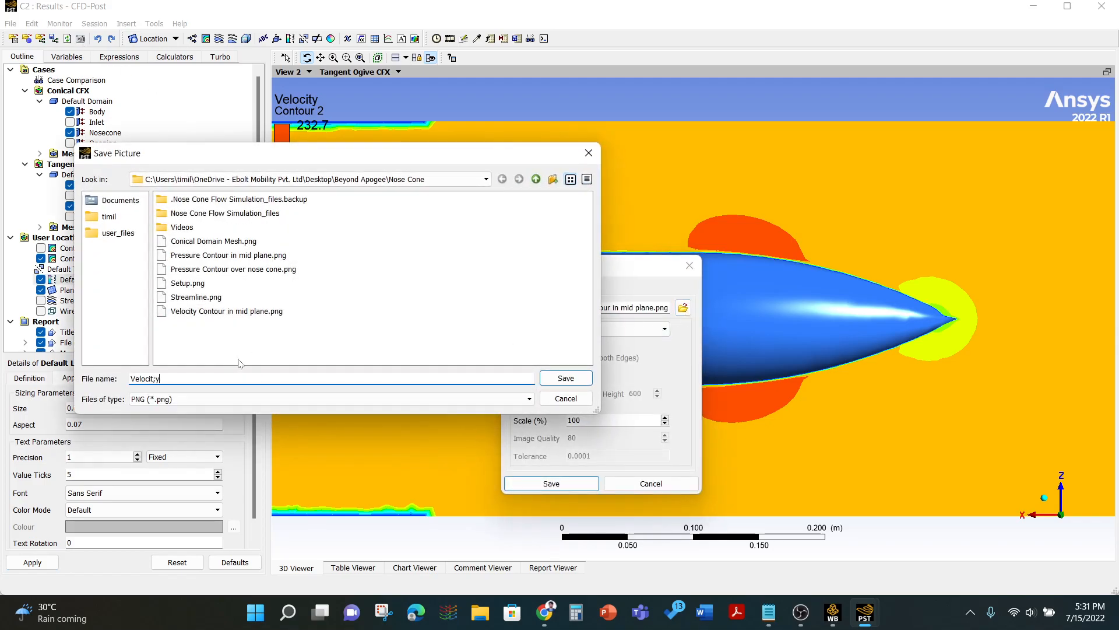
{"action": "key", "text": "BackSpace"}
{"action": "key", "text": "BackSpace"}
{"action": "type", "text": "y Contour in mid"}
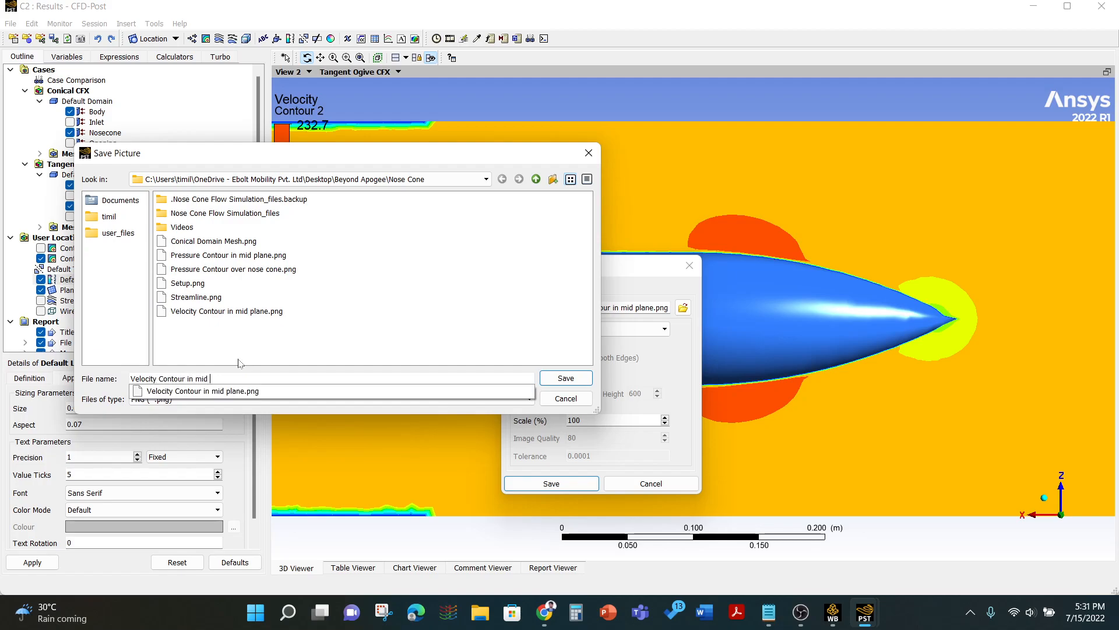
{"action": "type", "text": "plane for"}
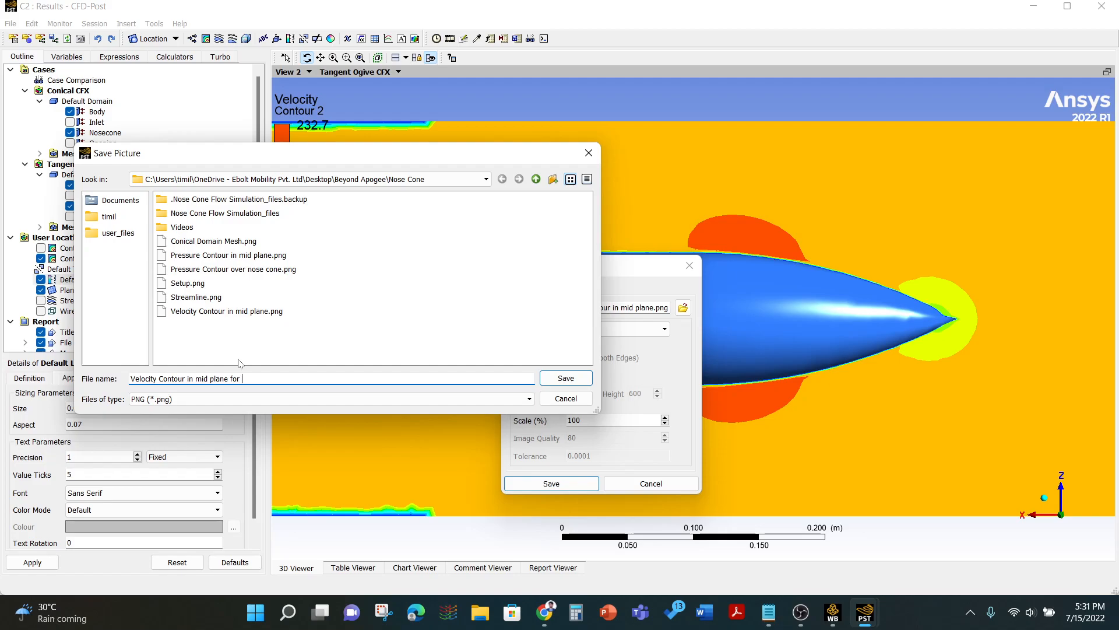
{"action": "type", "text": "tangent ogive nose cone"}
{"action": "left_click", "coordinate": [566, 378]}
{"action": "left_click", "coordinate": [571, 483]}
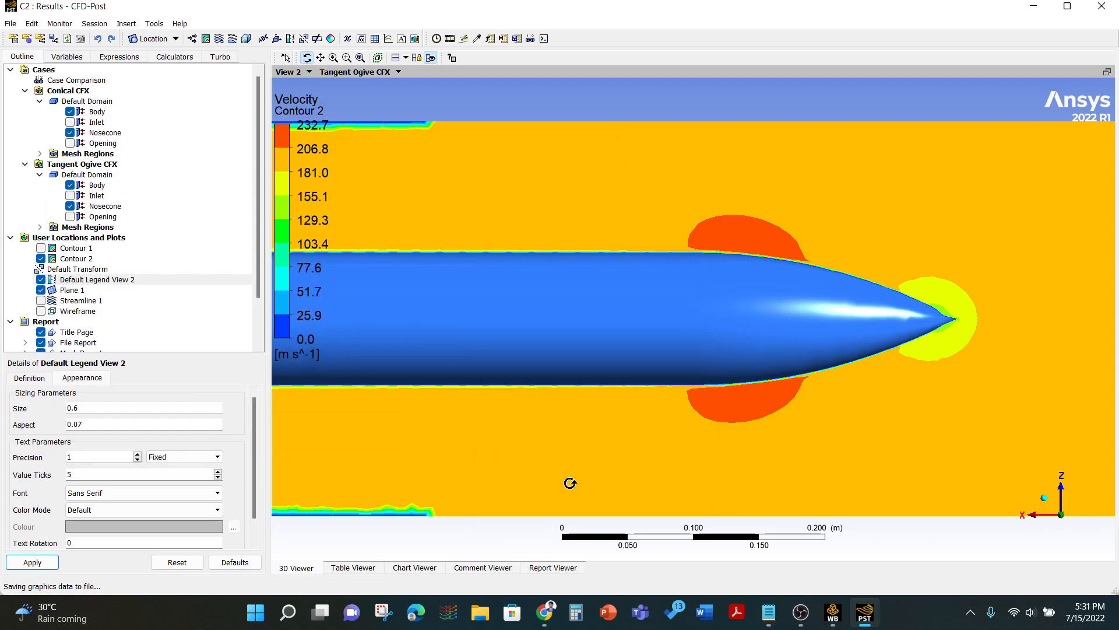
{"action": "left_click", "coordinate": [1107, 71]}
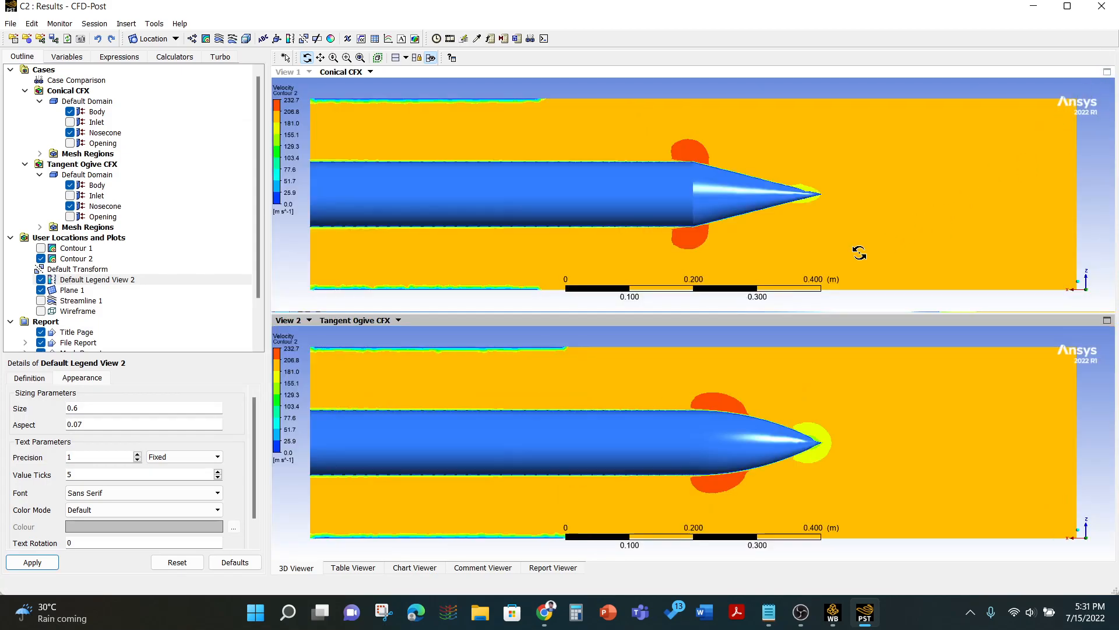